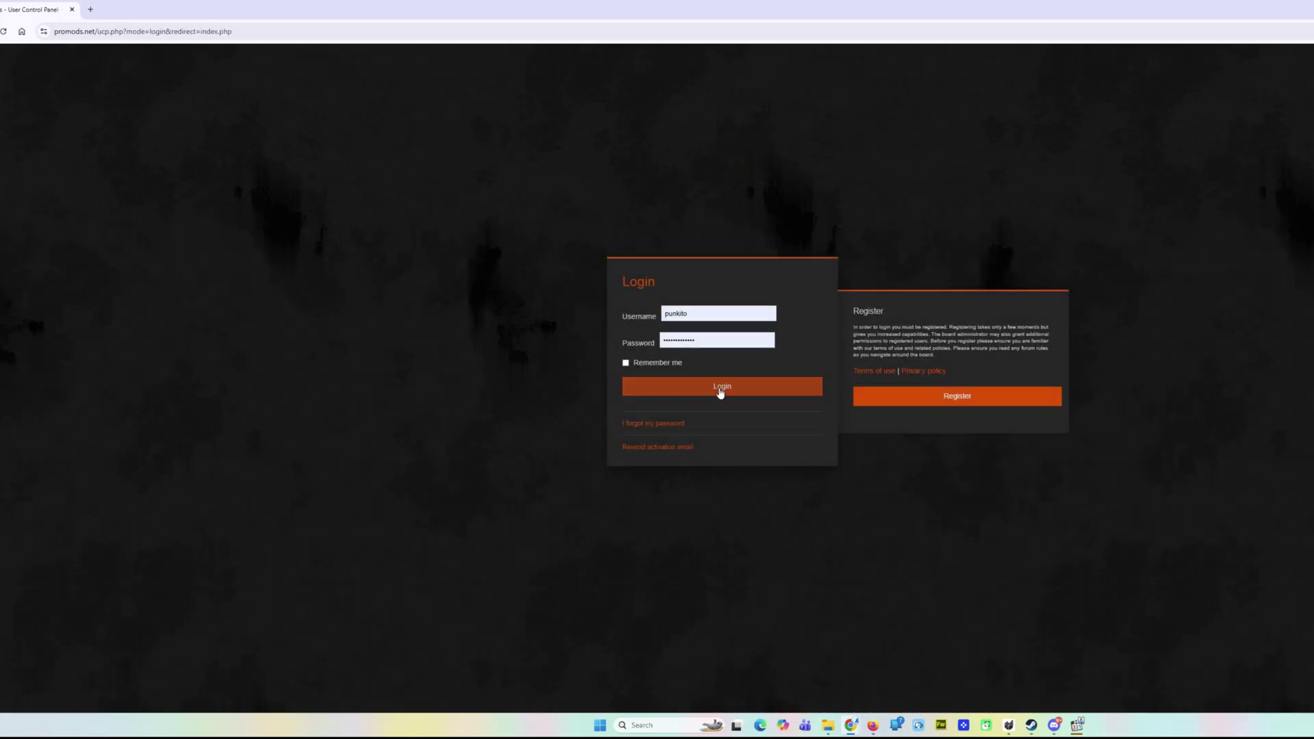
Log in to ProMods with 'Remember me' ticked, then go to the ETS2 compatibility page
click(627, 363)
click(698, 391)
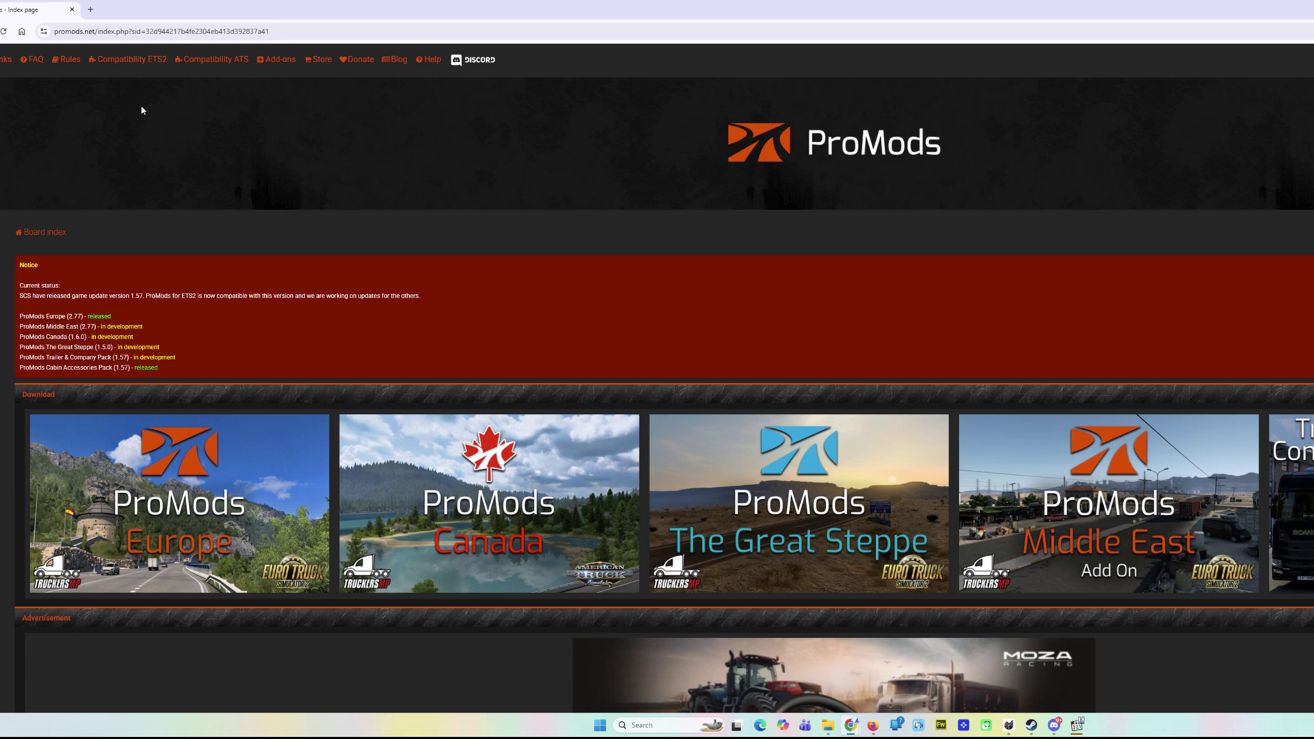
click(128, 60)
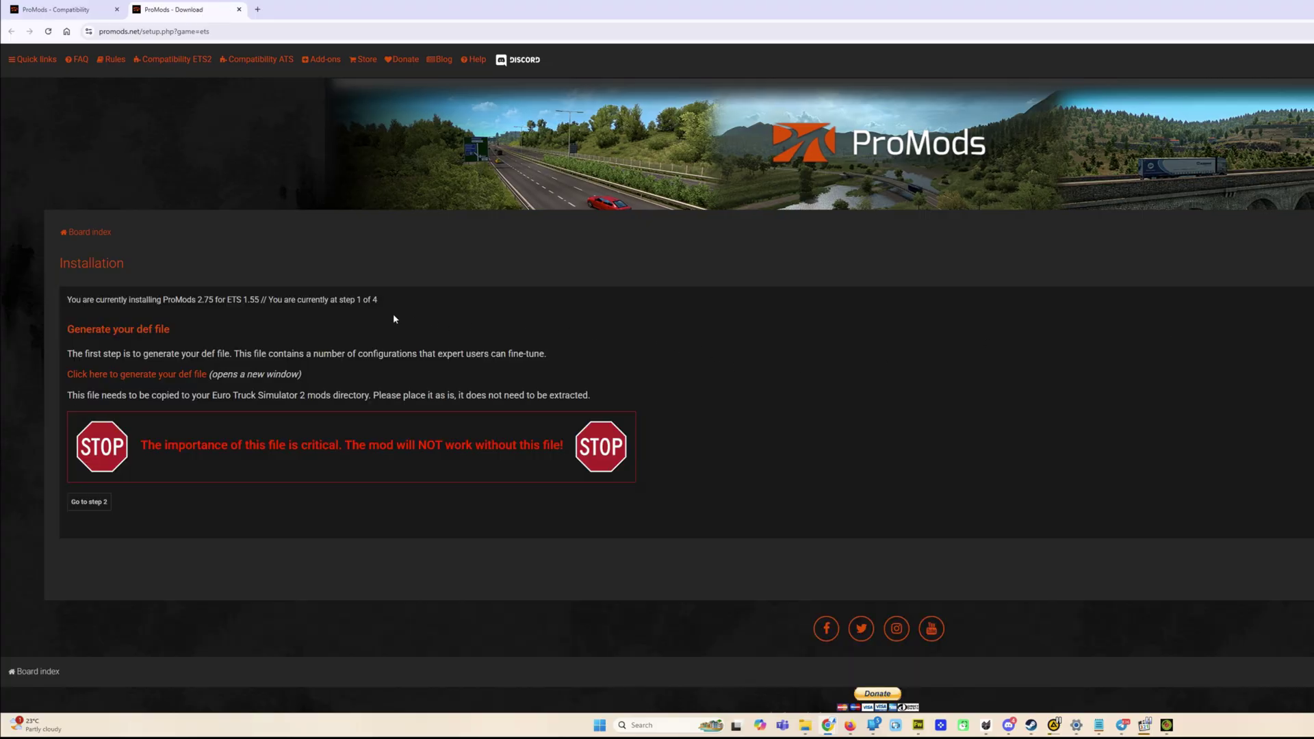
Generate the def file with default settings in a new tab, then close that tab
click(137, 374)
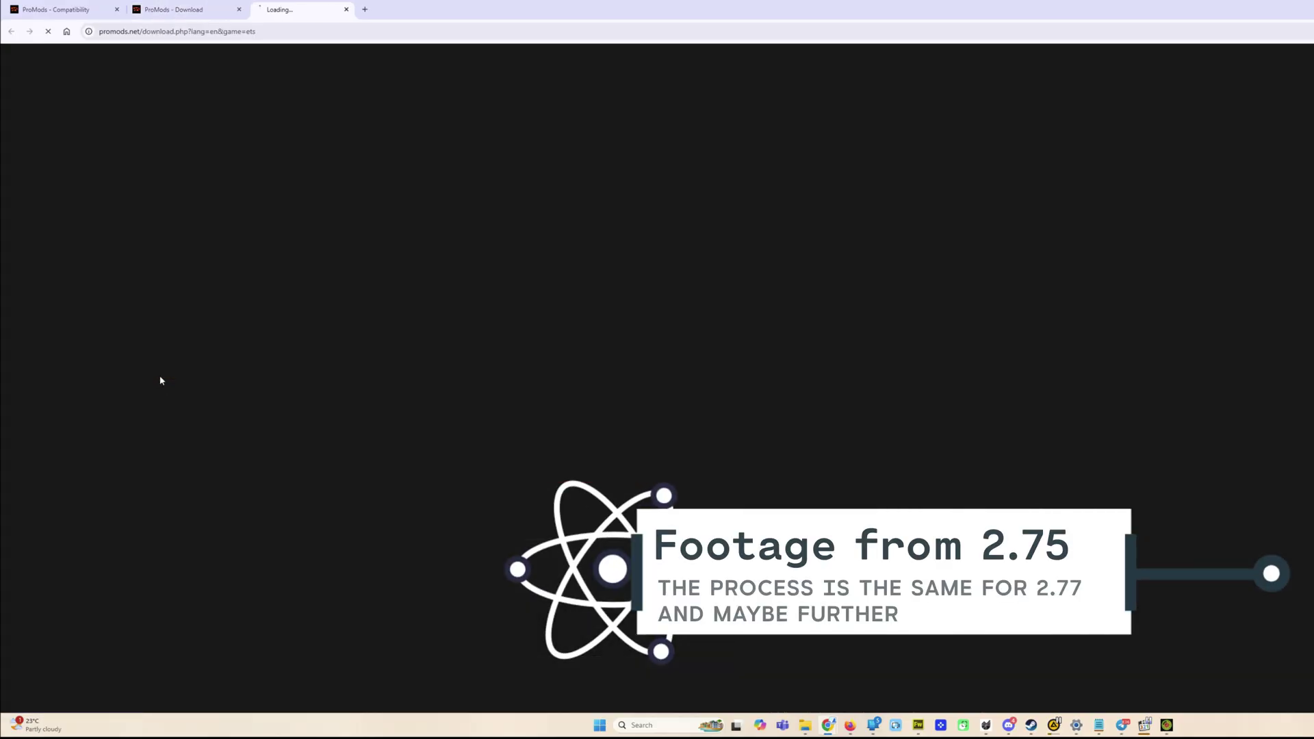
scroll(230, 378, down, 2)
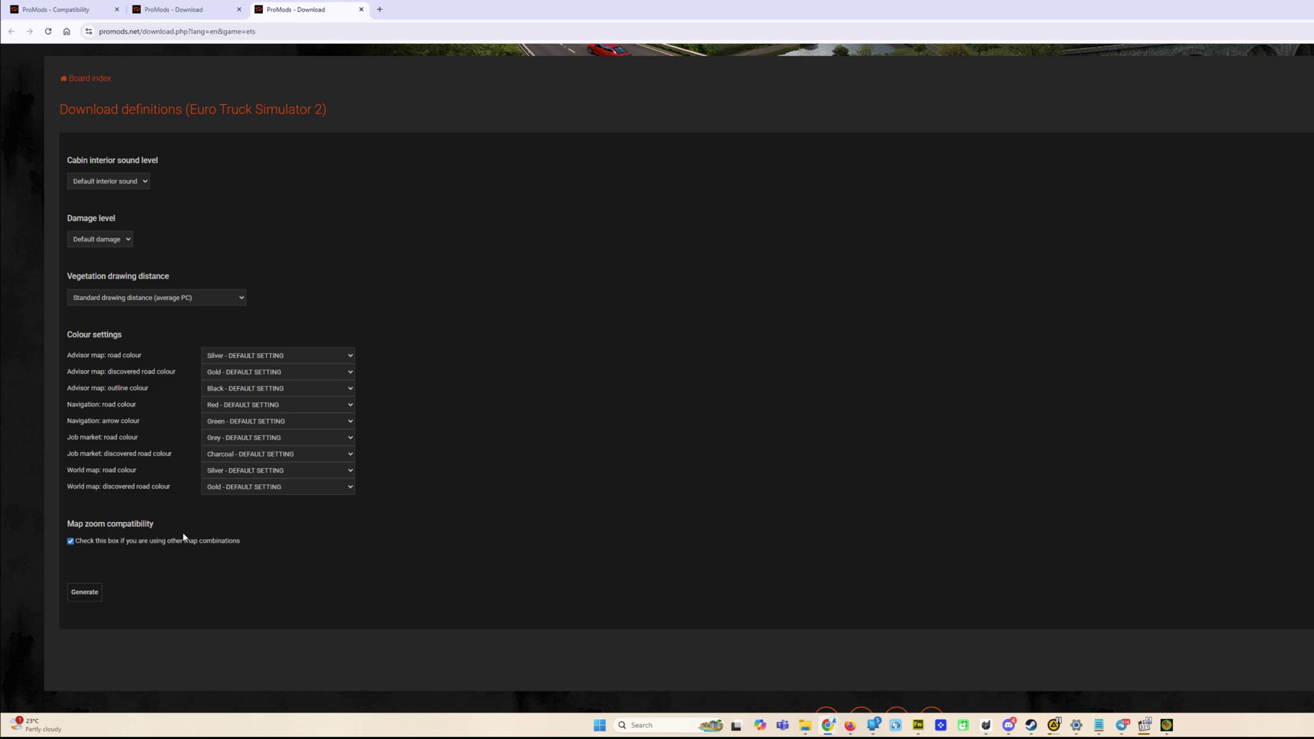
click(97, 592)
scroll(754, 351, up, 3)
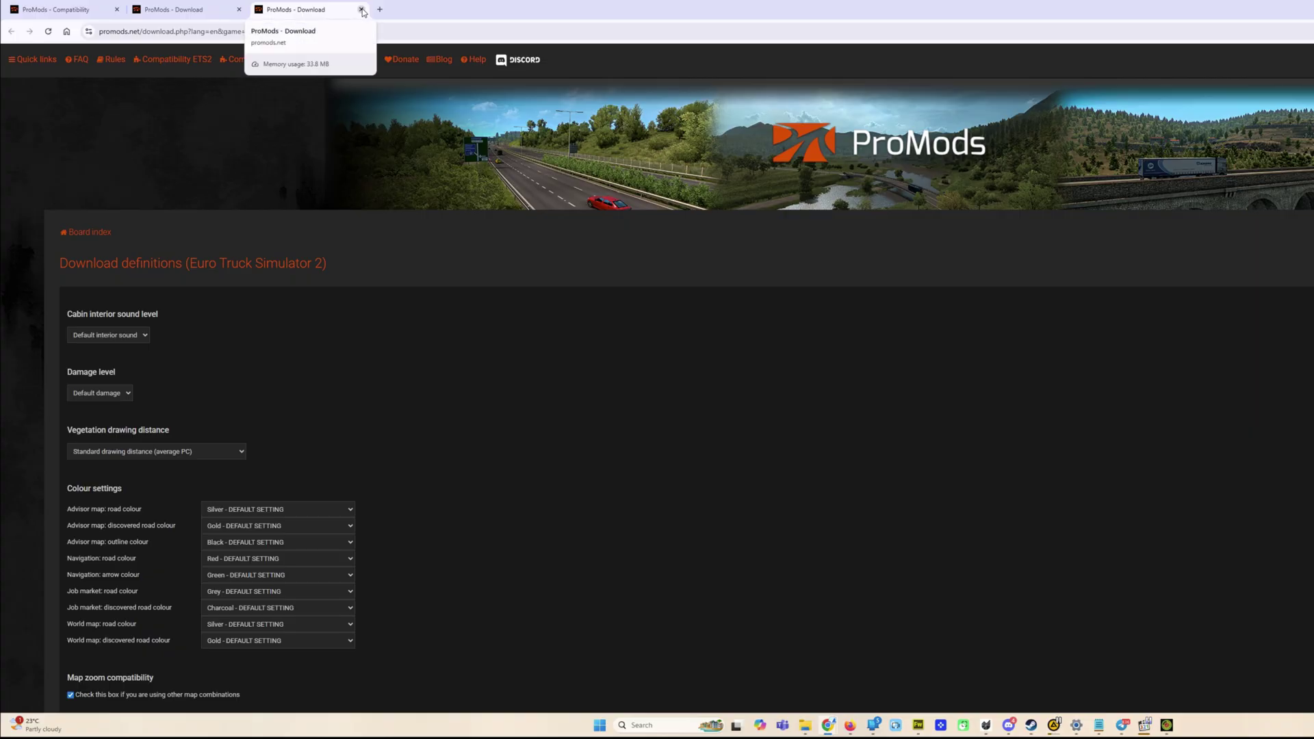
click(362, 10)
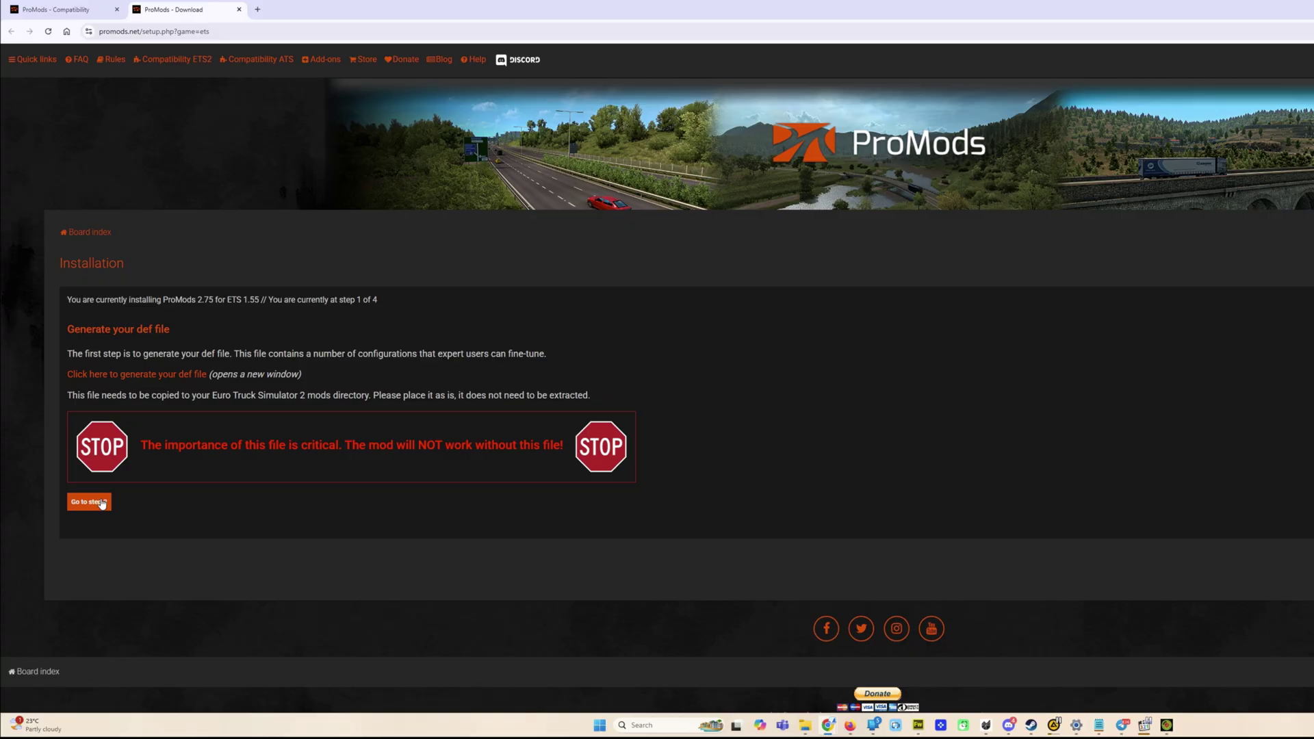
Advance to installation step 2 to compare the Premium and Standard Download options
click(101, 503)
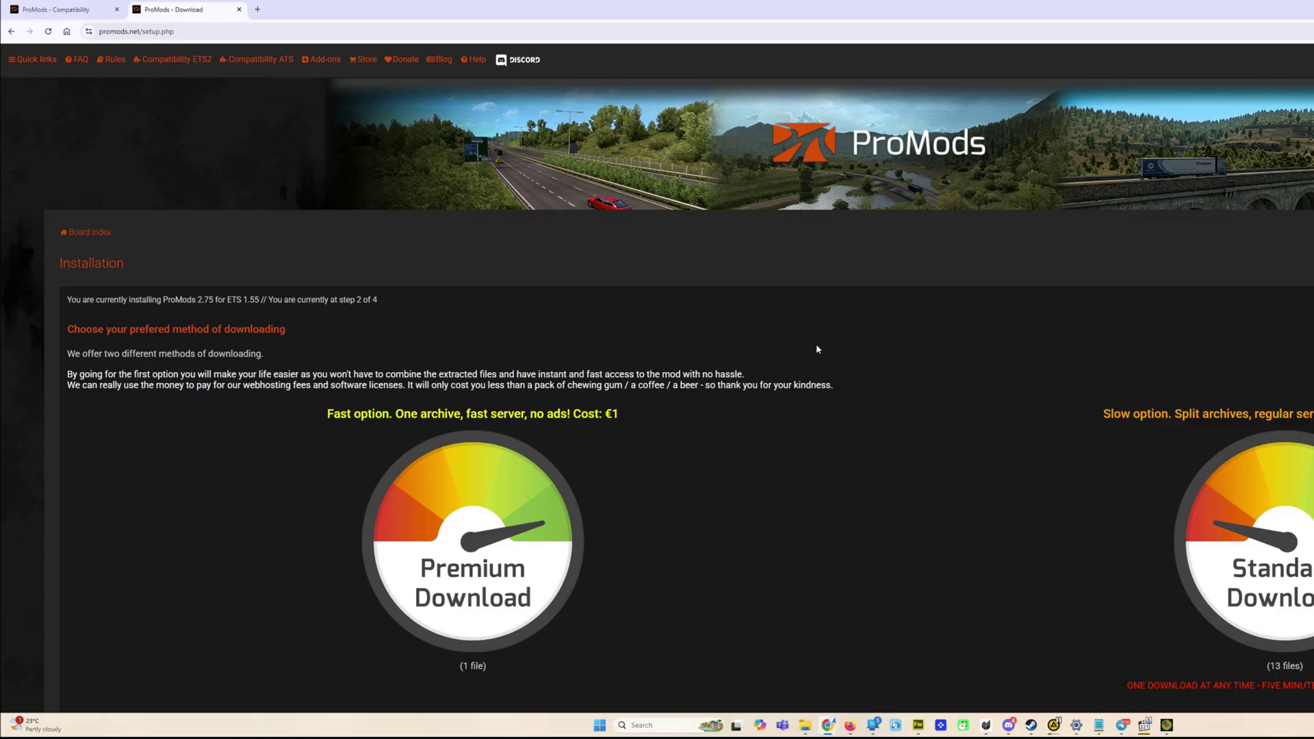
scroll(815, 344, down, 2)
scroll(816, 343, down, 2)
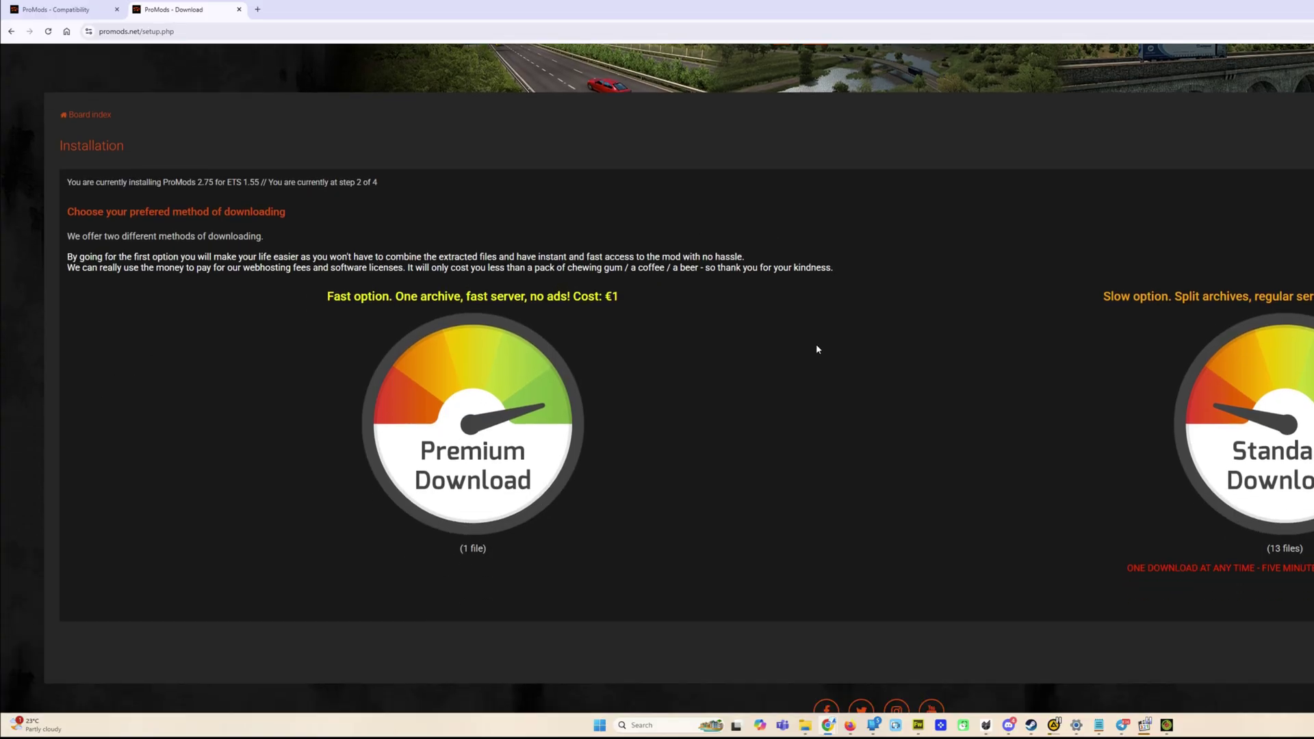
scroll(816, 344, down, 1)
scroll(827, 357, up, 2)
scroll(823, 360, up, 3)
scroll(824, 359, down, 2)
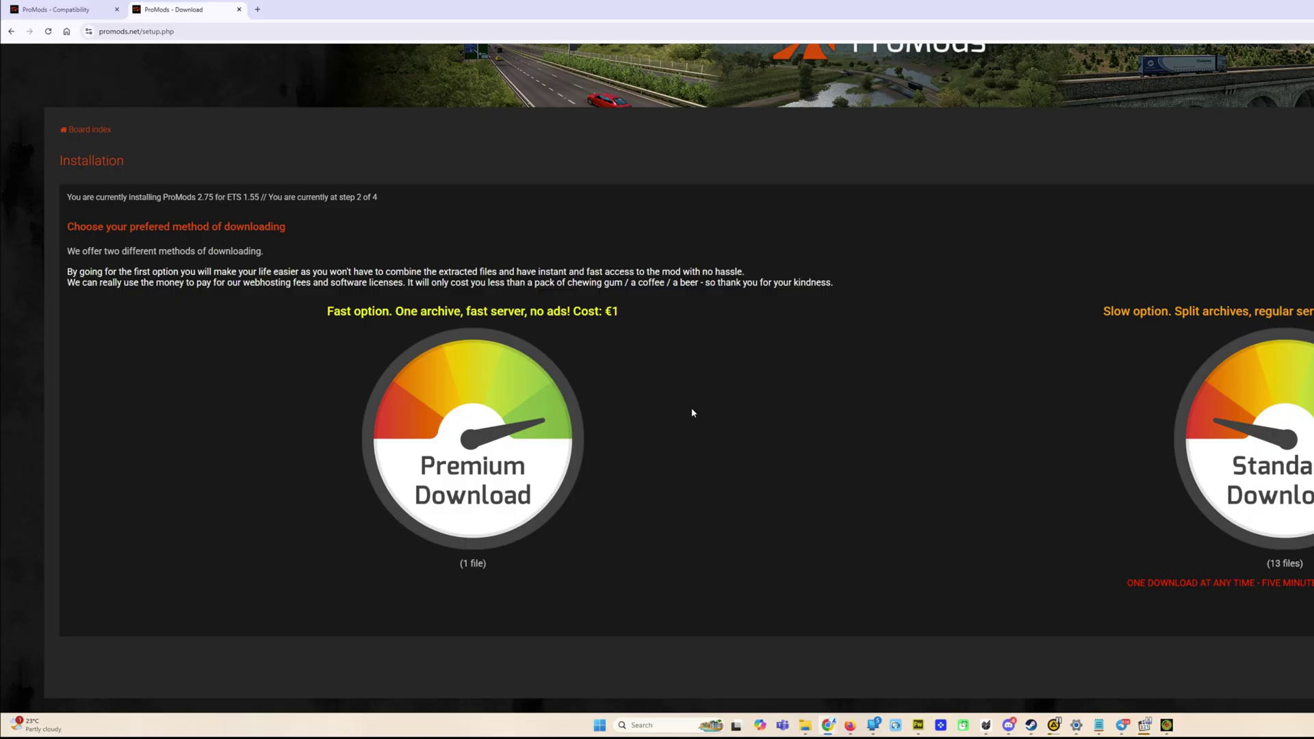
scroll(717, 410, up, 3)
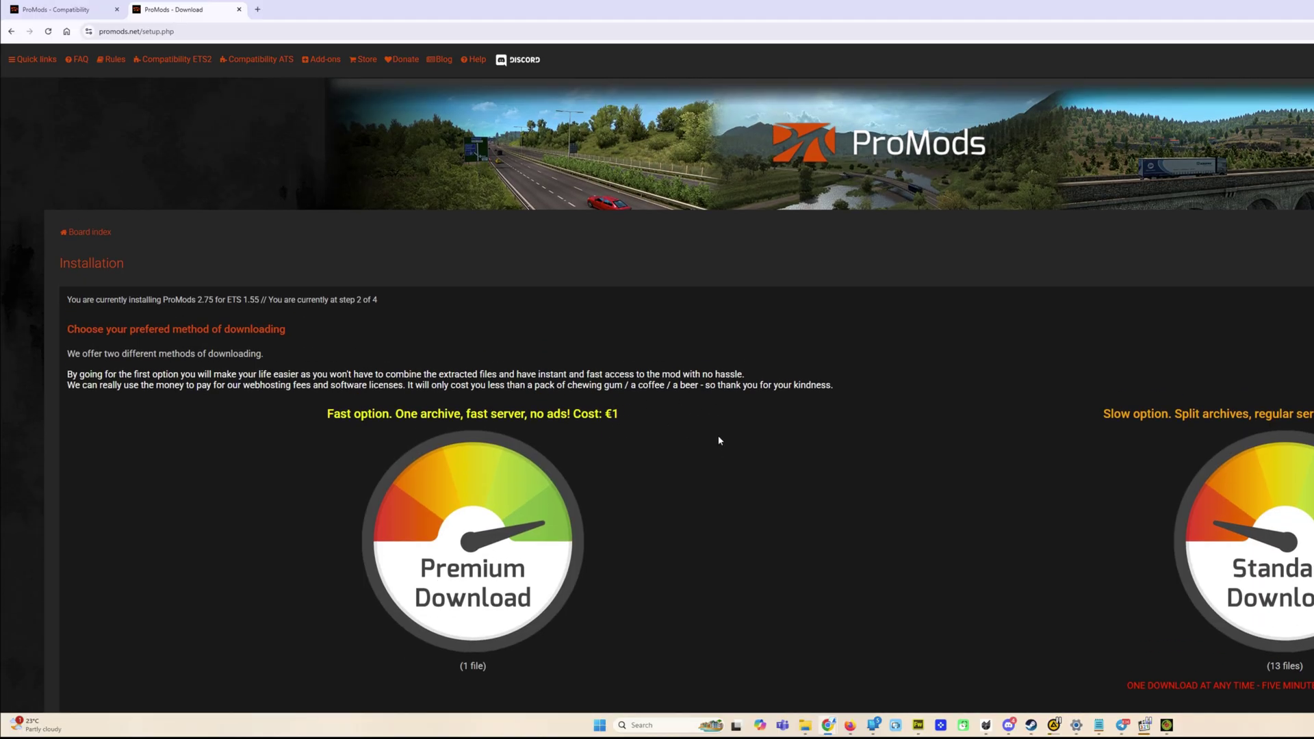
scroll(718, 440, down, 3)
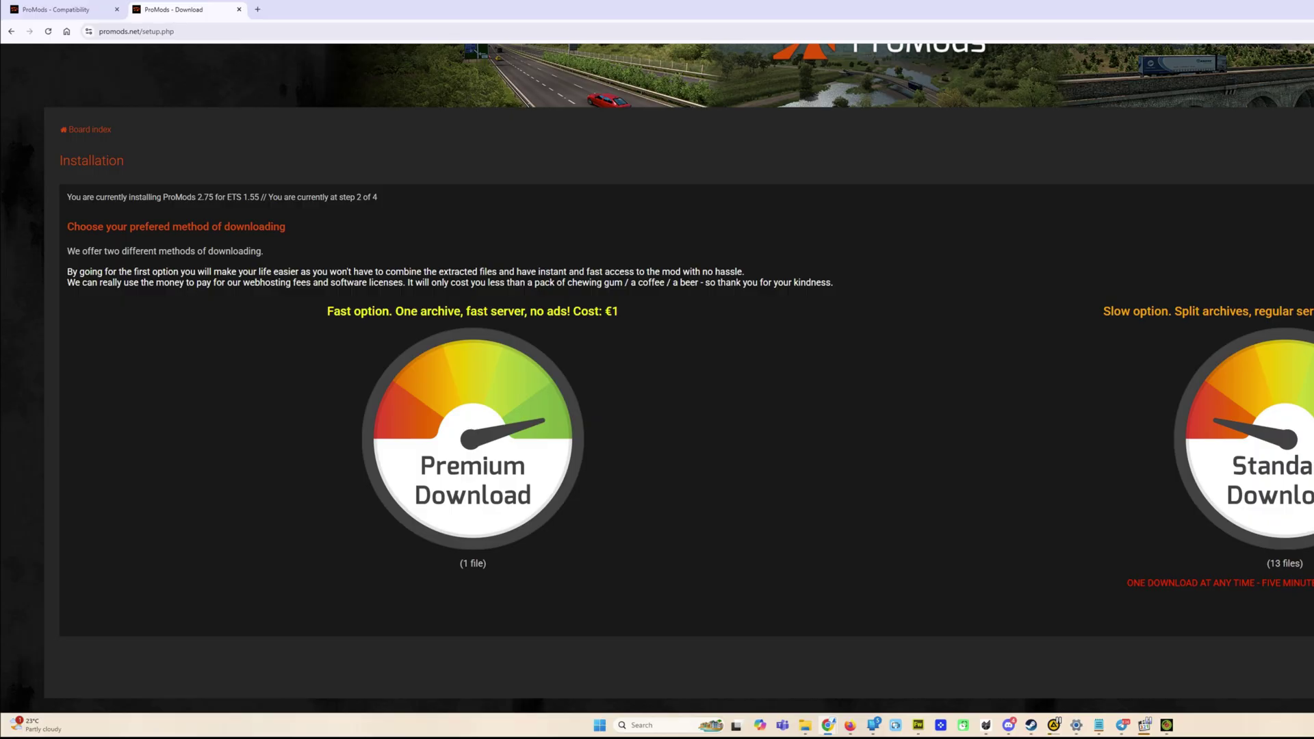
scroll(657, 411, up, 1)
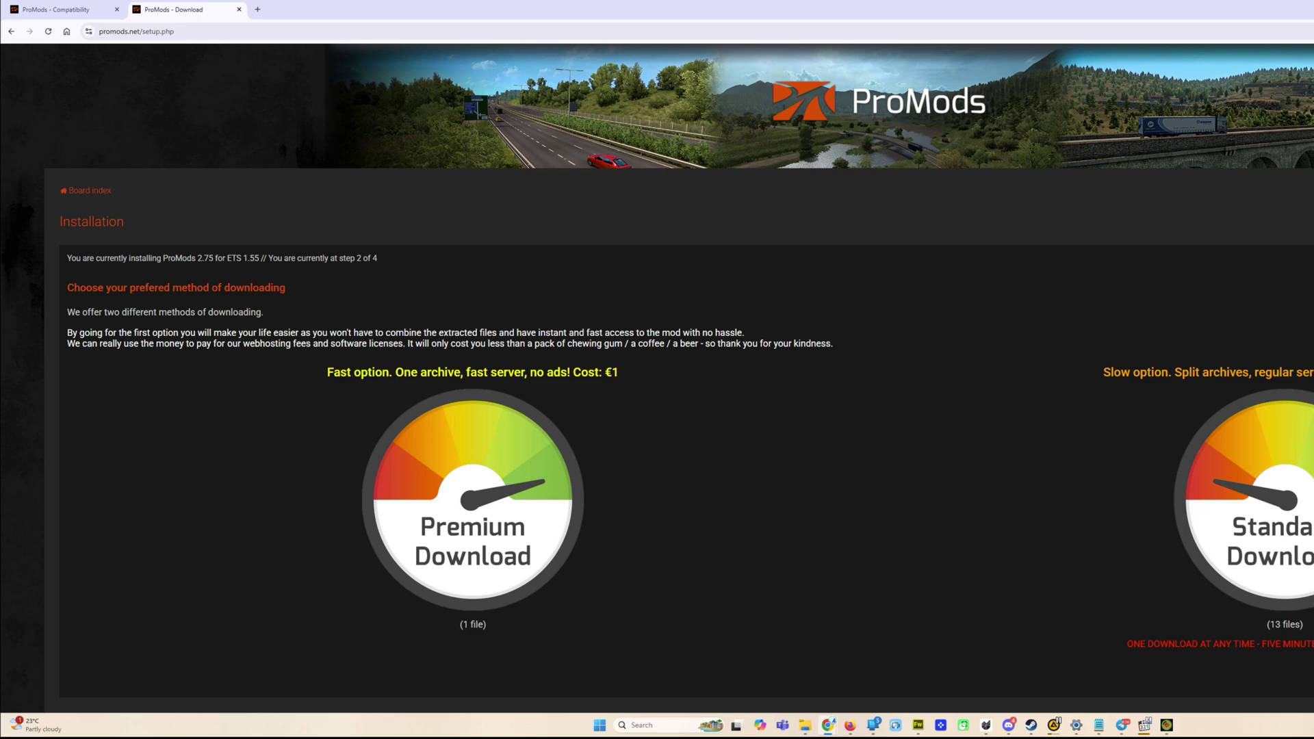
scroll(1290, 540, down, 1)
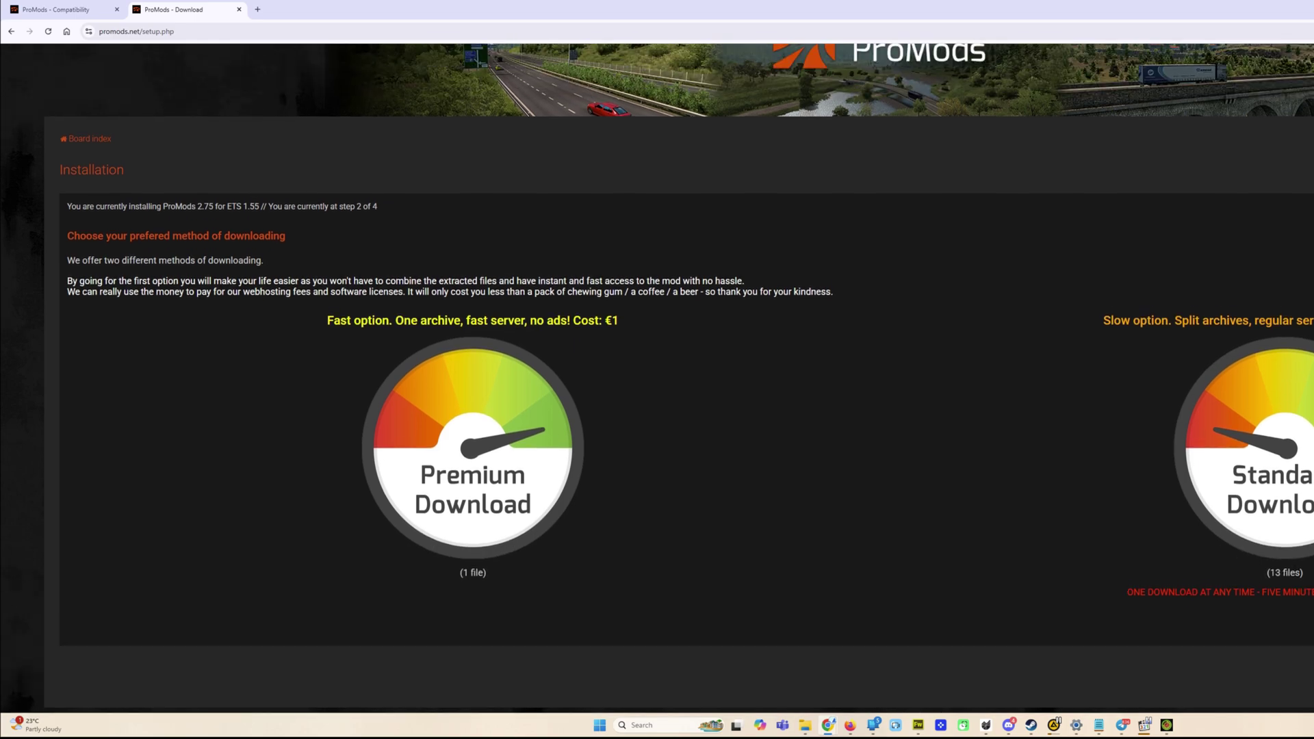
scroll(1290, 540, up, 2)
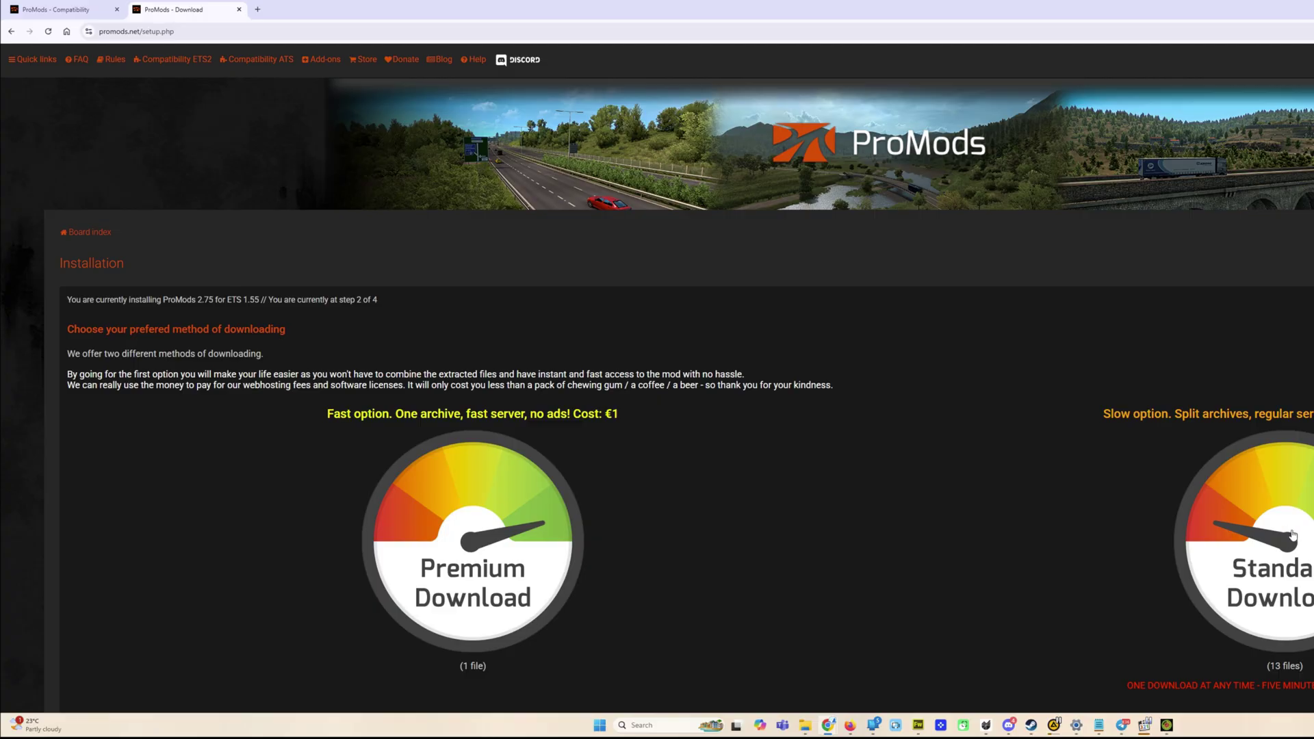
Choose the free Standard Download and open multipack archive 1's download in a new tab
click(1291, 537)
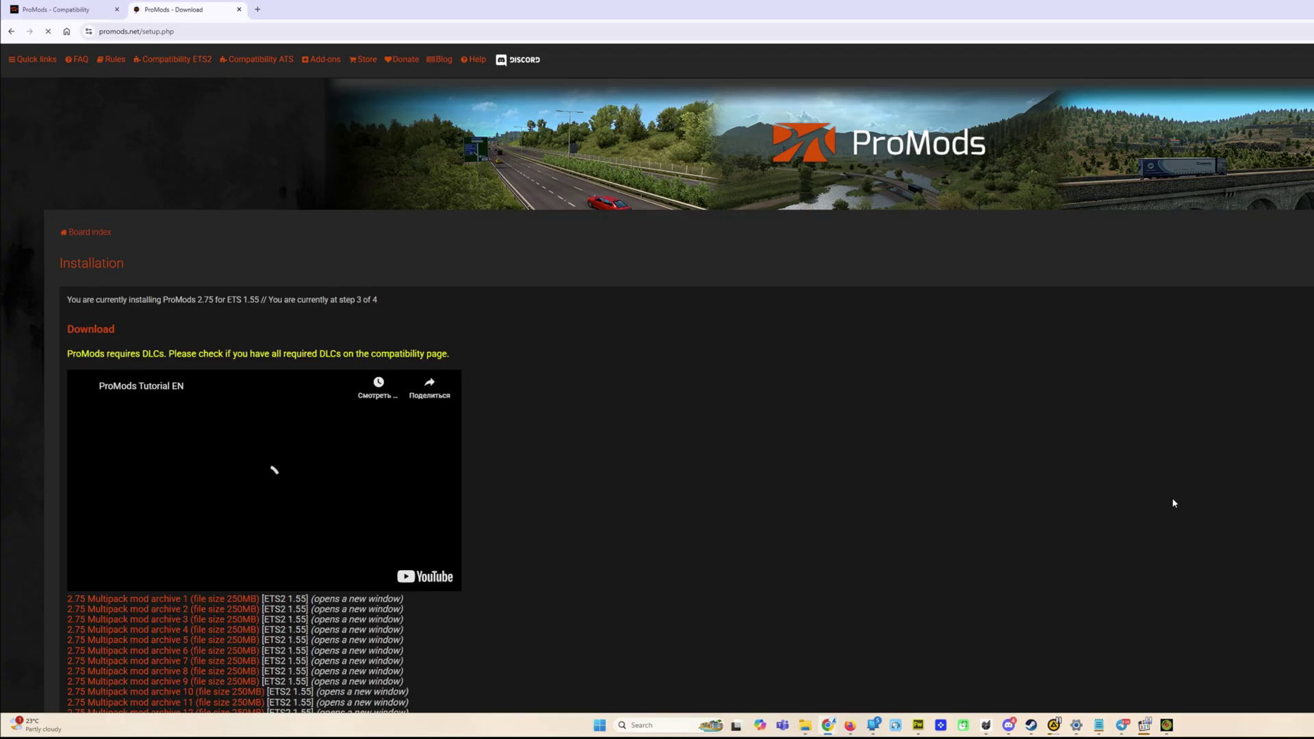
scroll(533, 399, down, 2)
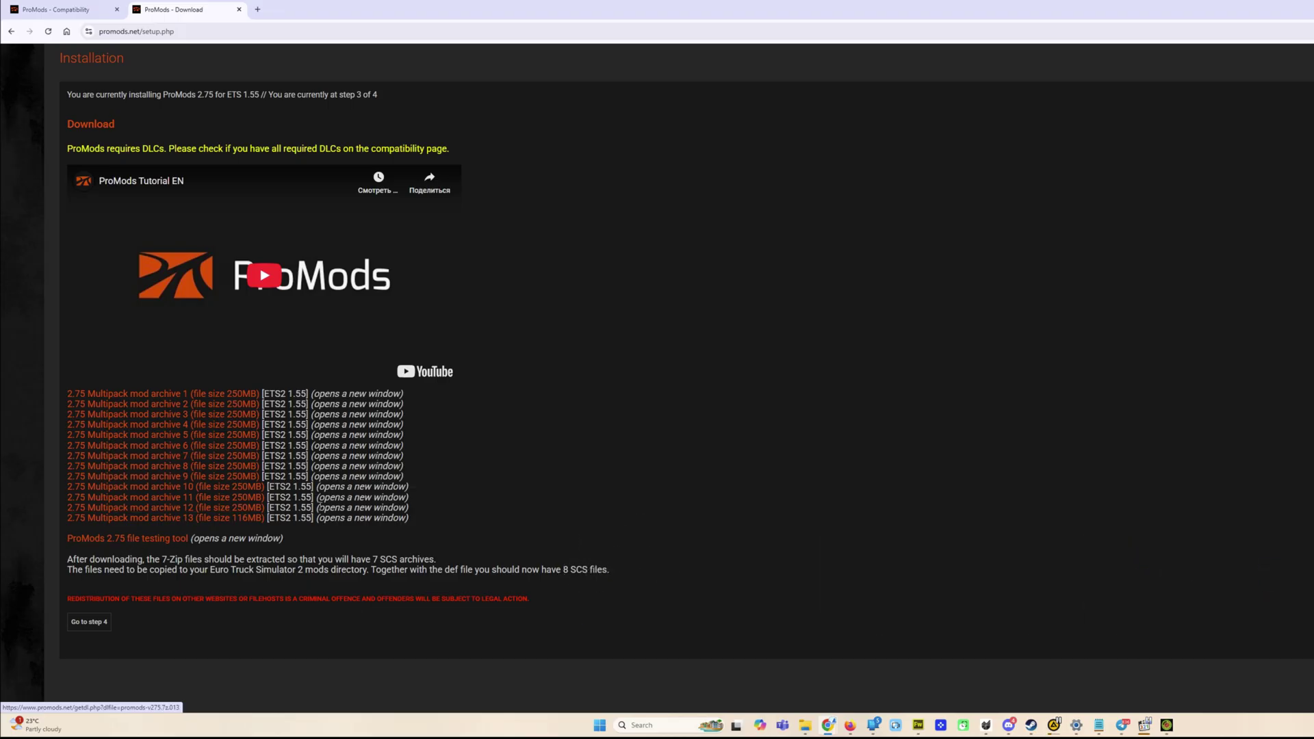
scroll(165, 542, up, 1)
scroll(165, 542, up, 1)
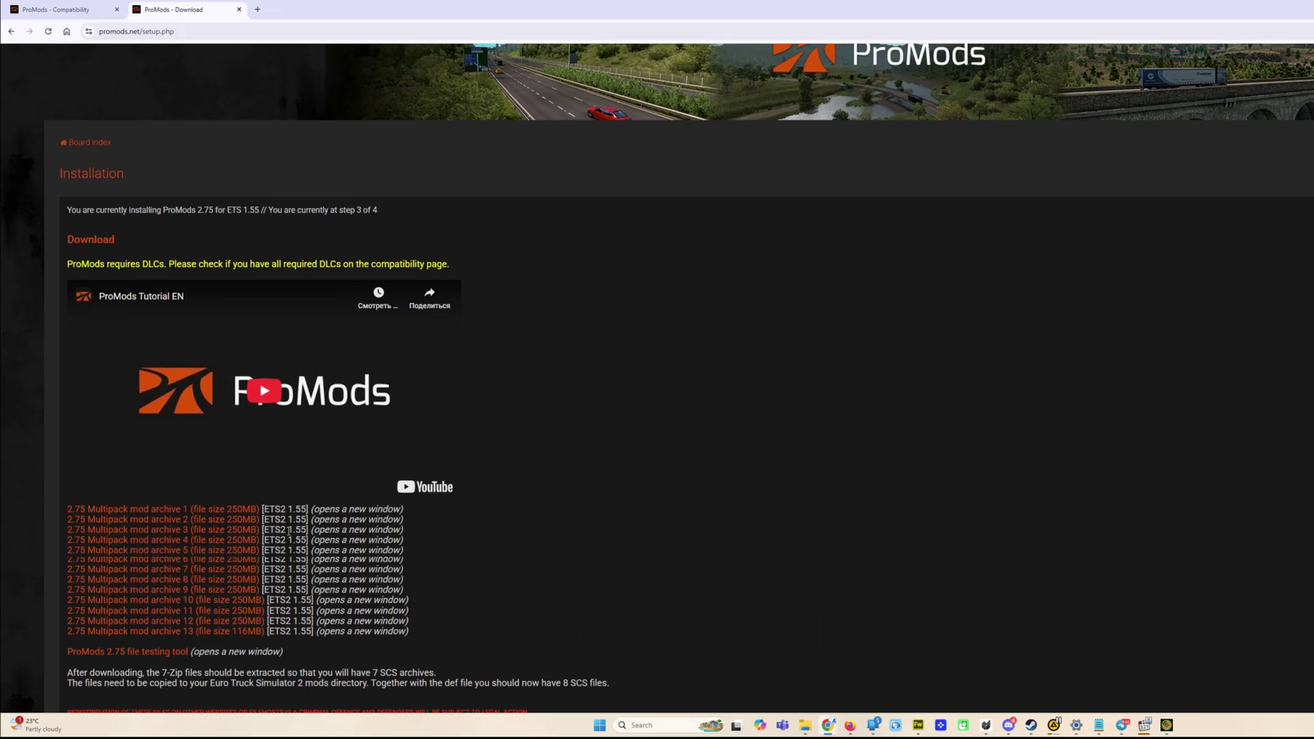
scroll(164, 543, up, 1)
scroll(165, 542, down, 1)
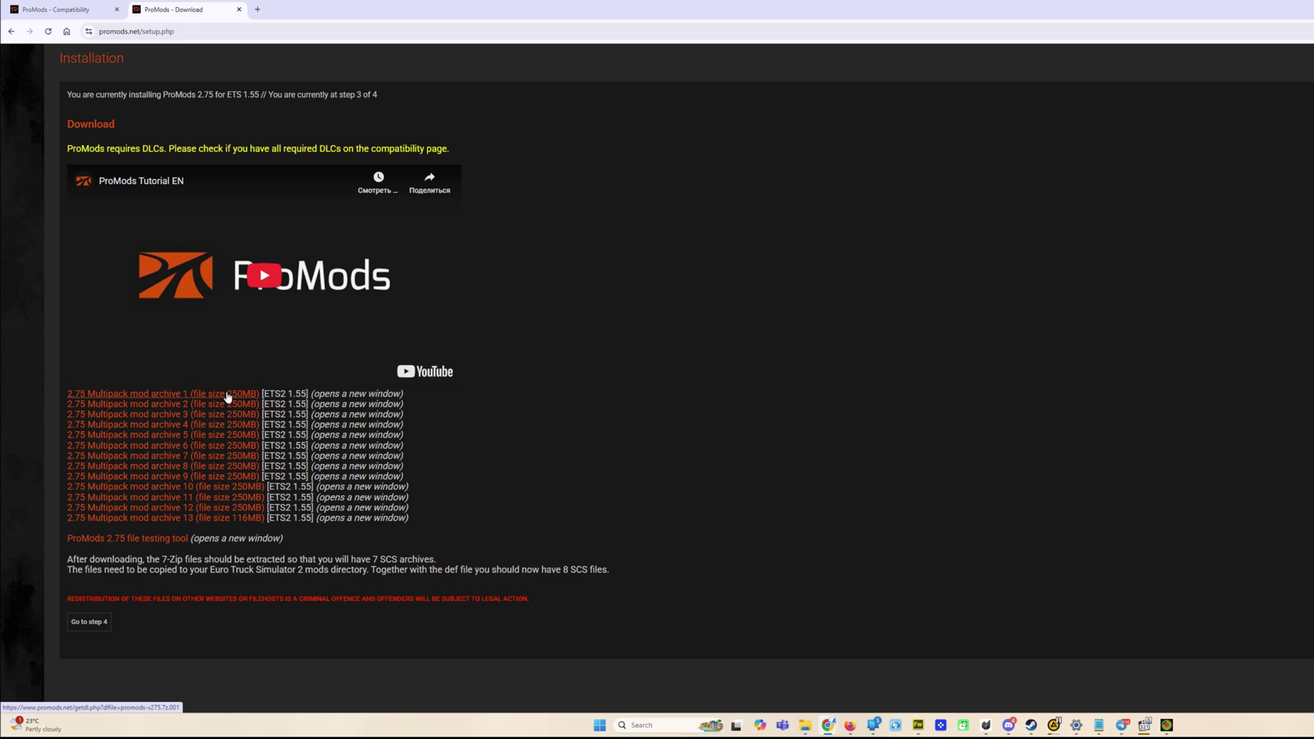
click(227, 397)
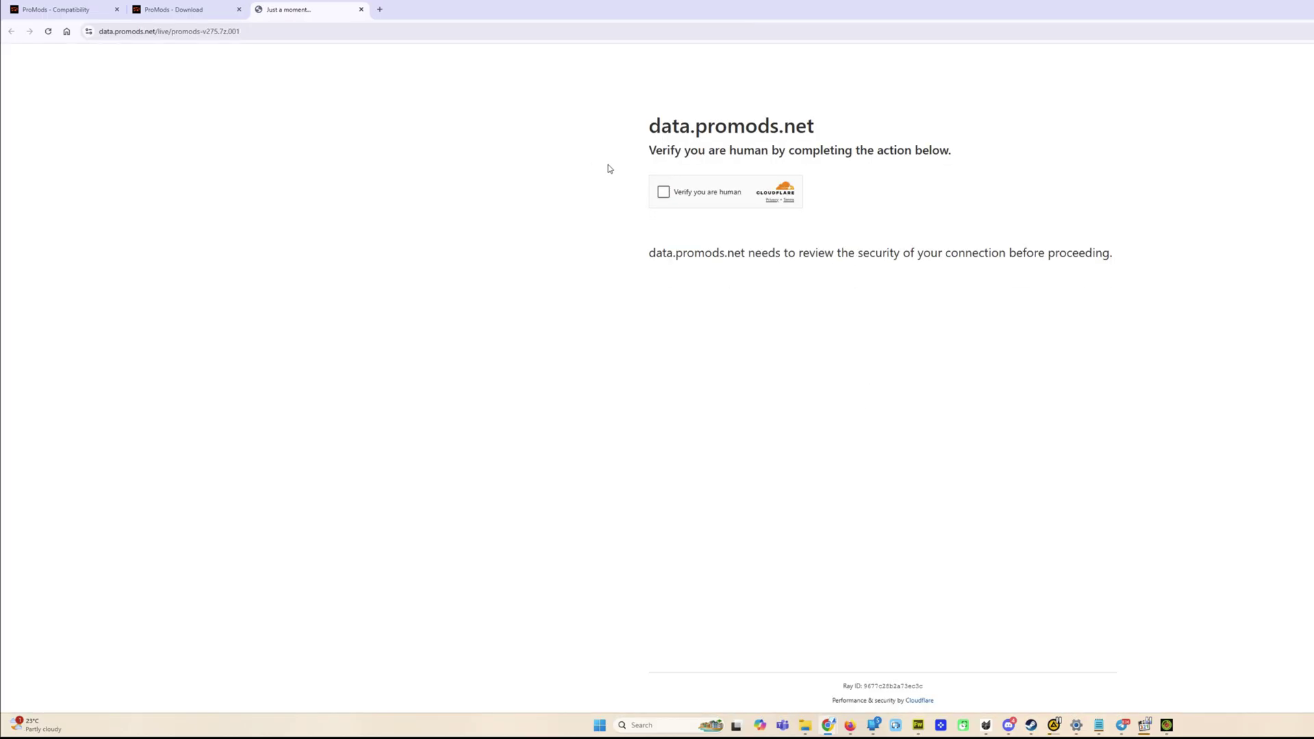
Pass archive 1's verification check, then start the multipack archive 2 download
click(663, 193)
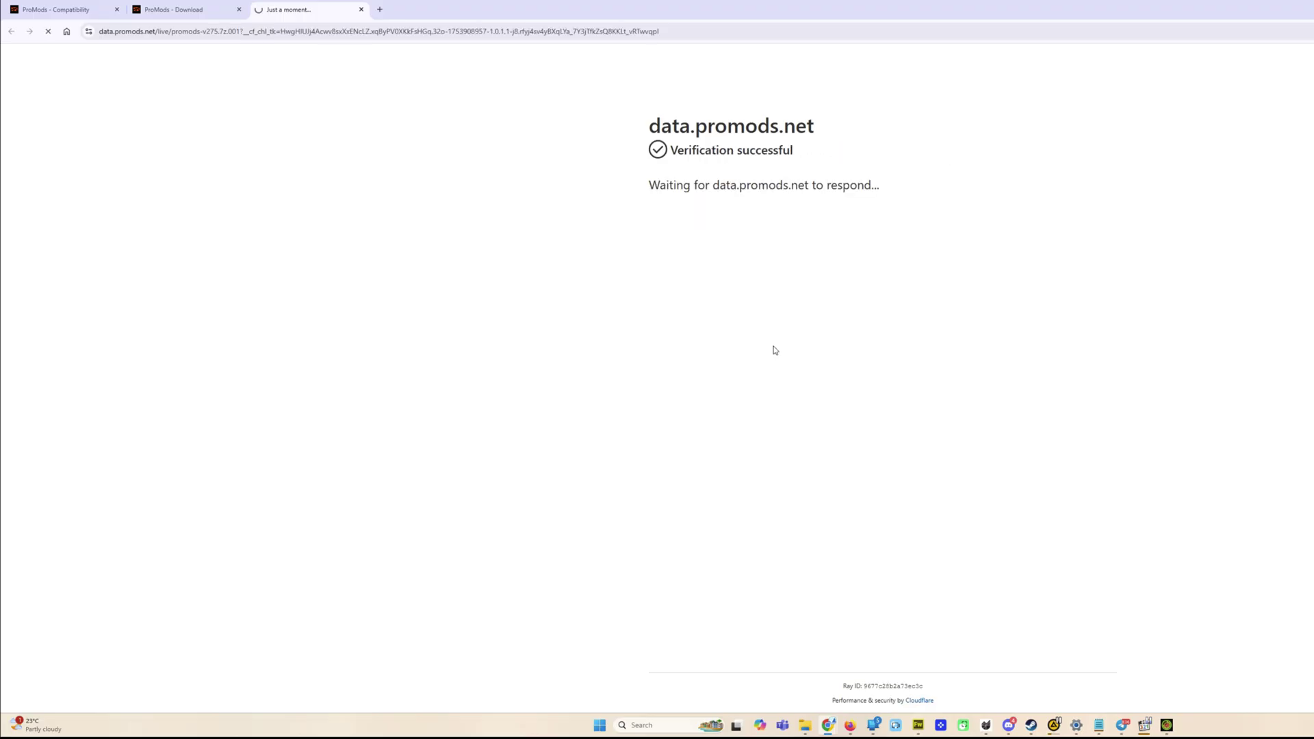
click(219, 15)
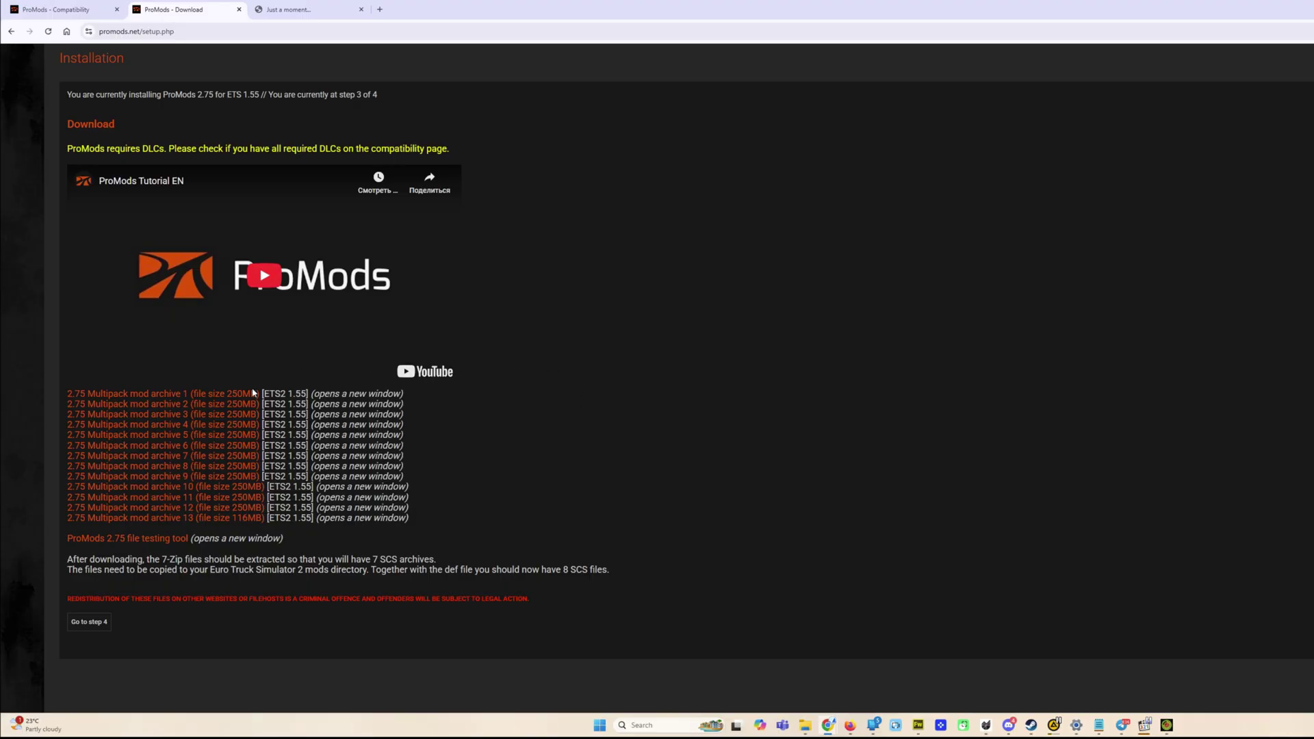
click(174, 404)
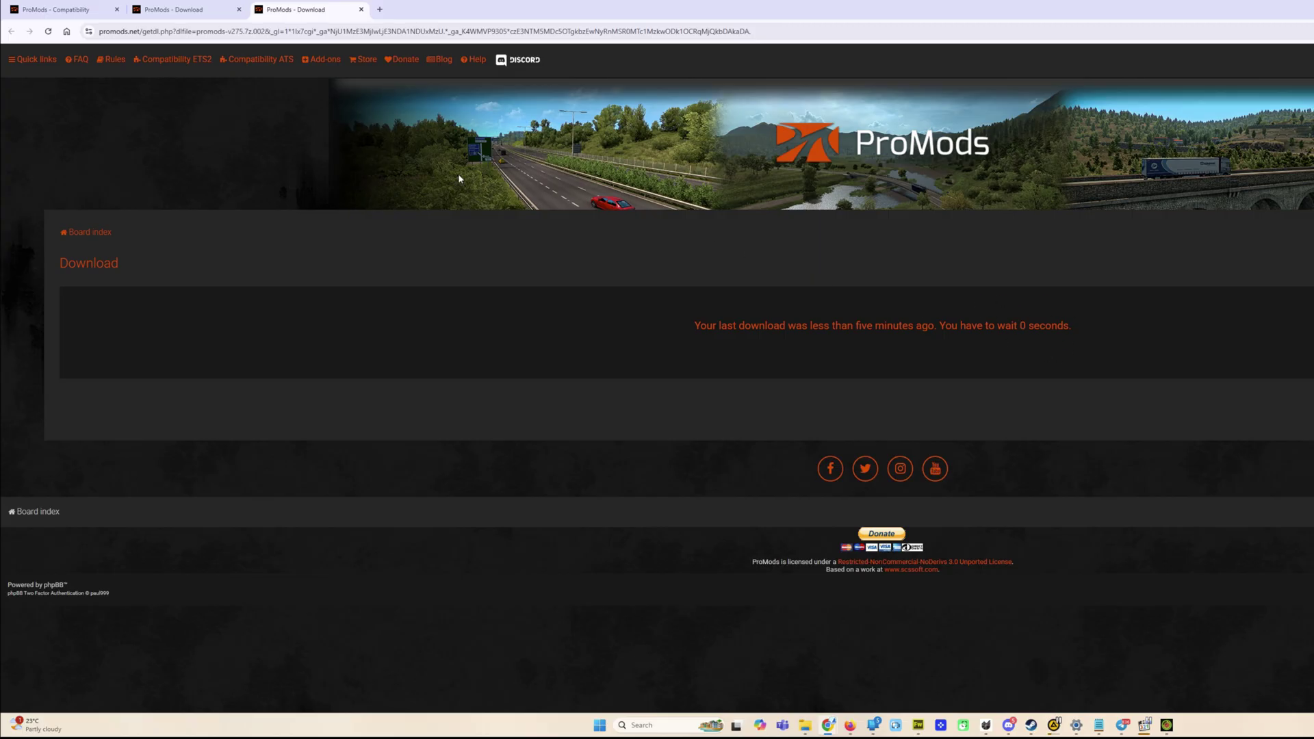
click(48, 31)
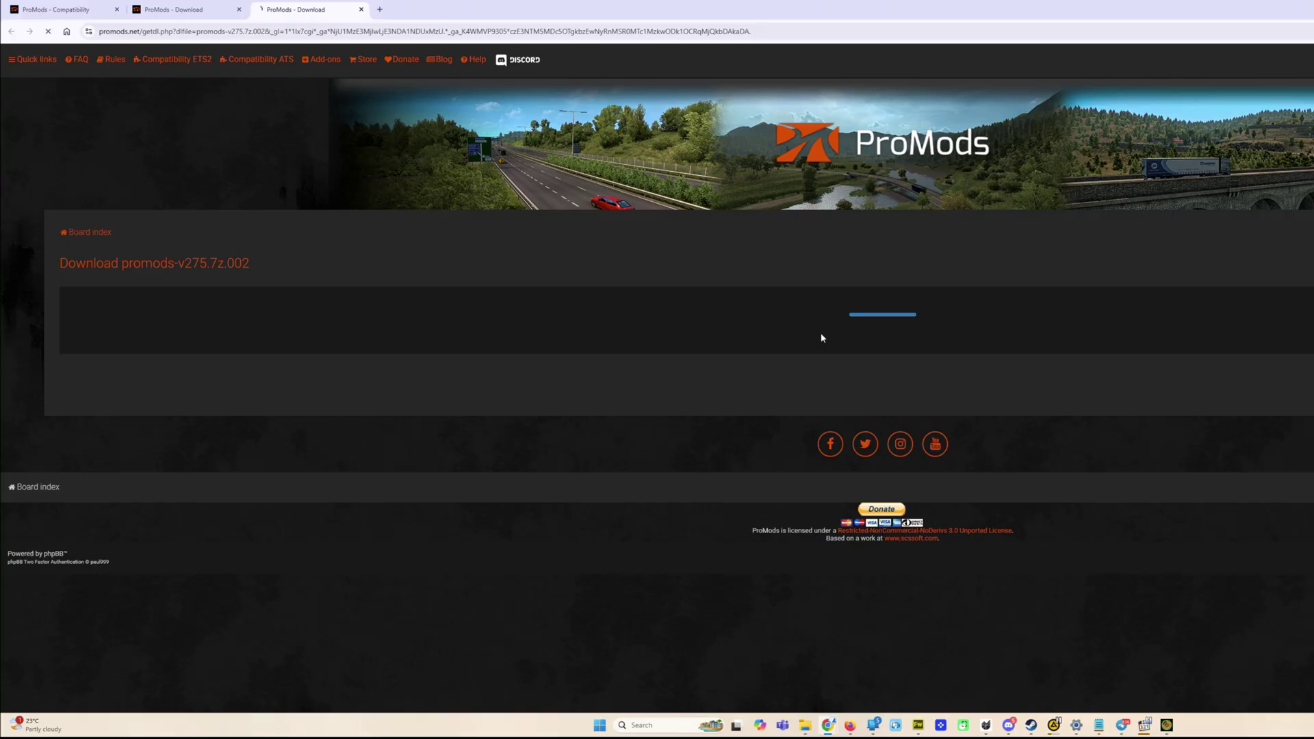
click(181, 10)
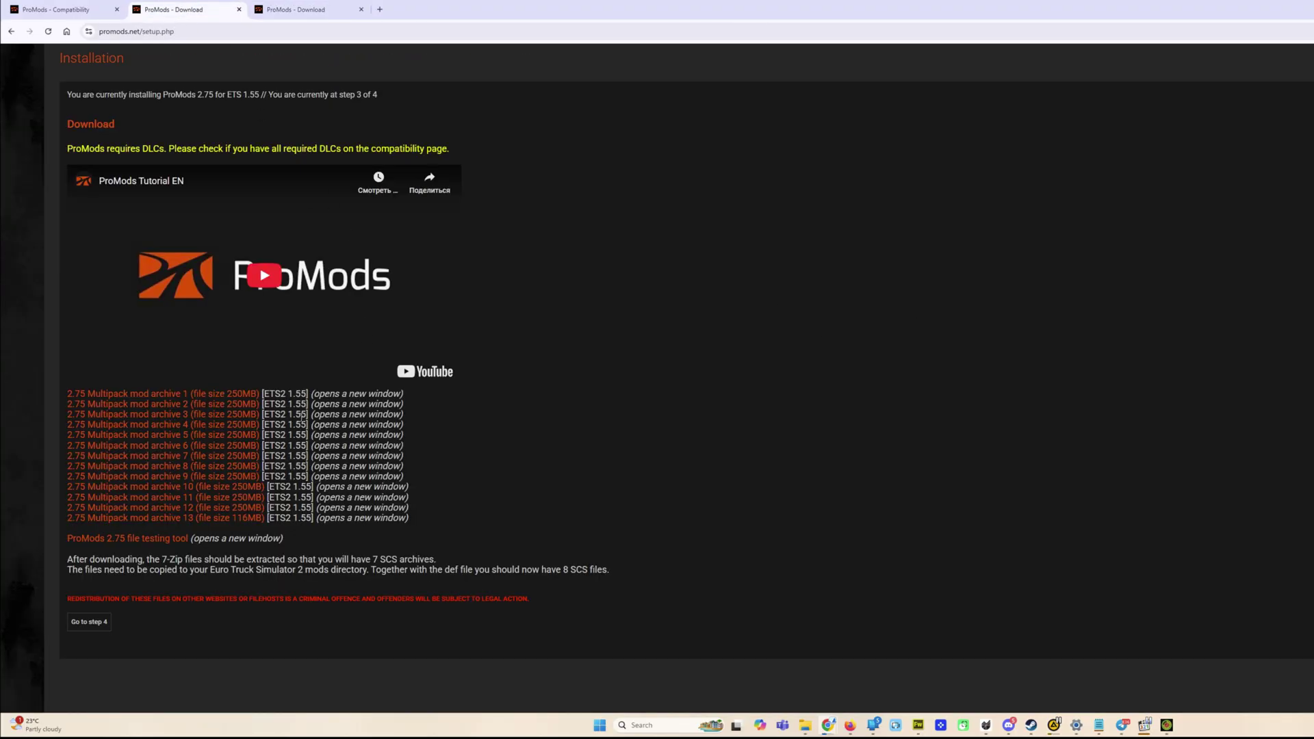
Open the download for the next multipack archive part in a new tab
click(224, 424)
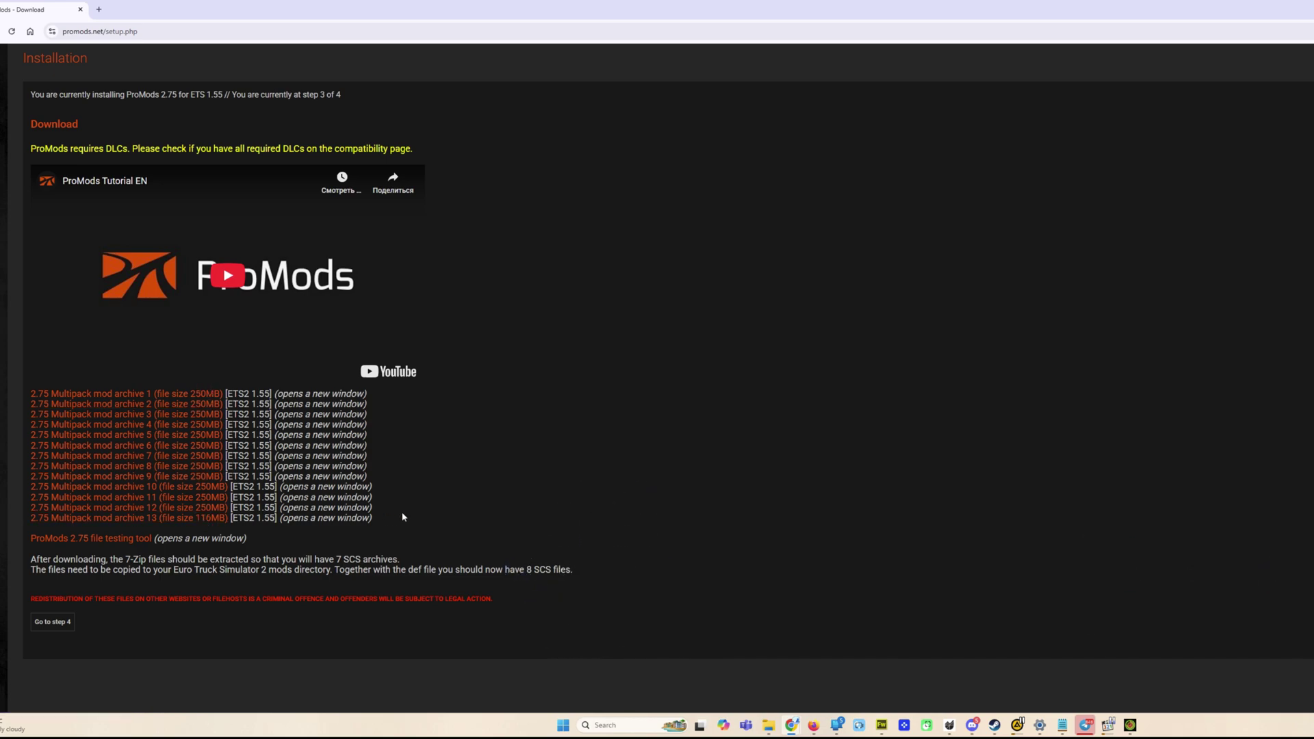
mouse_move(735, 725)
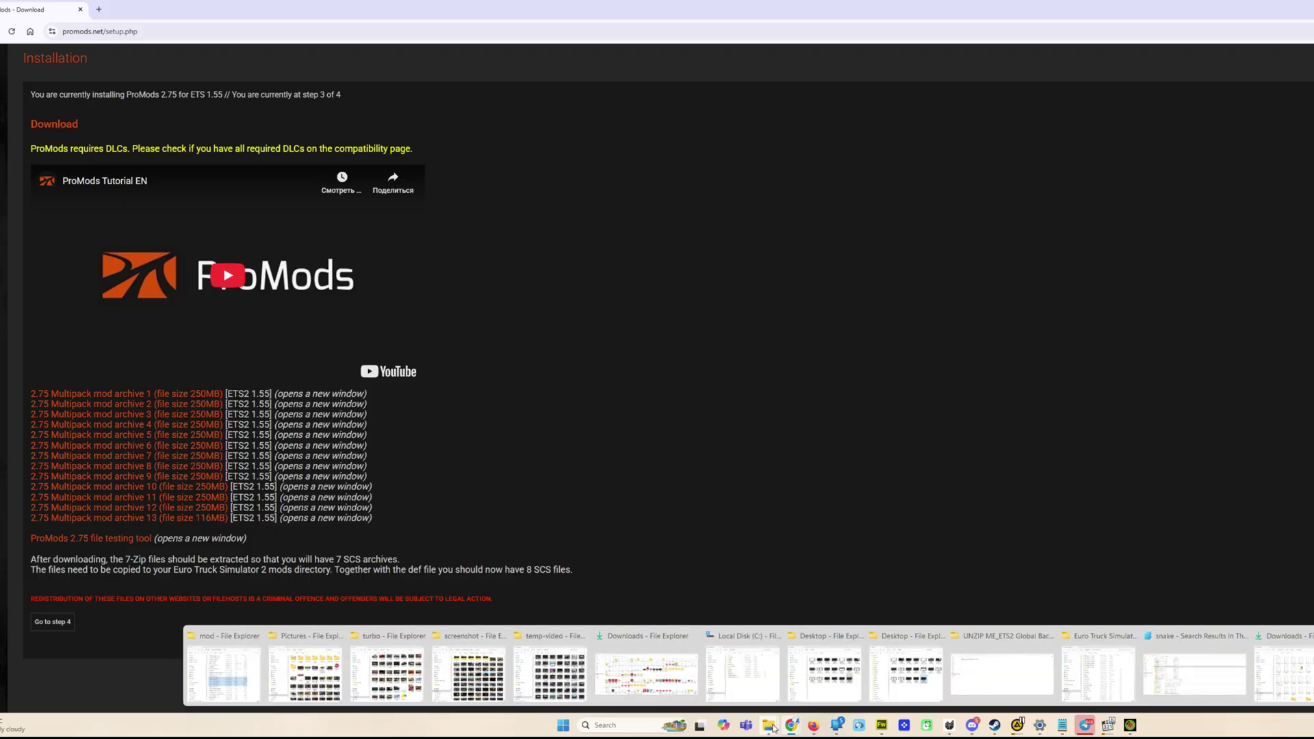
Open promods-v275.7z.001 from the Downloads folder in 7-Zip
click(1283, 667)
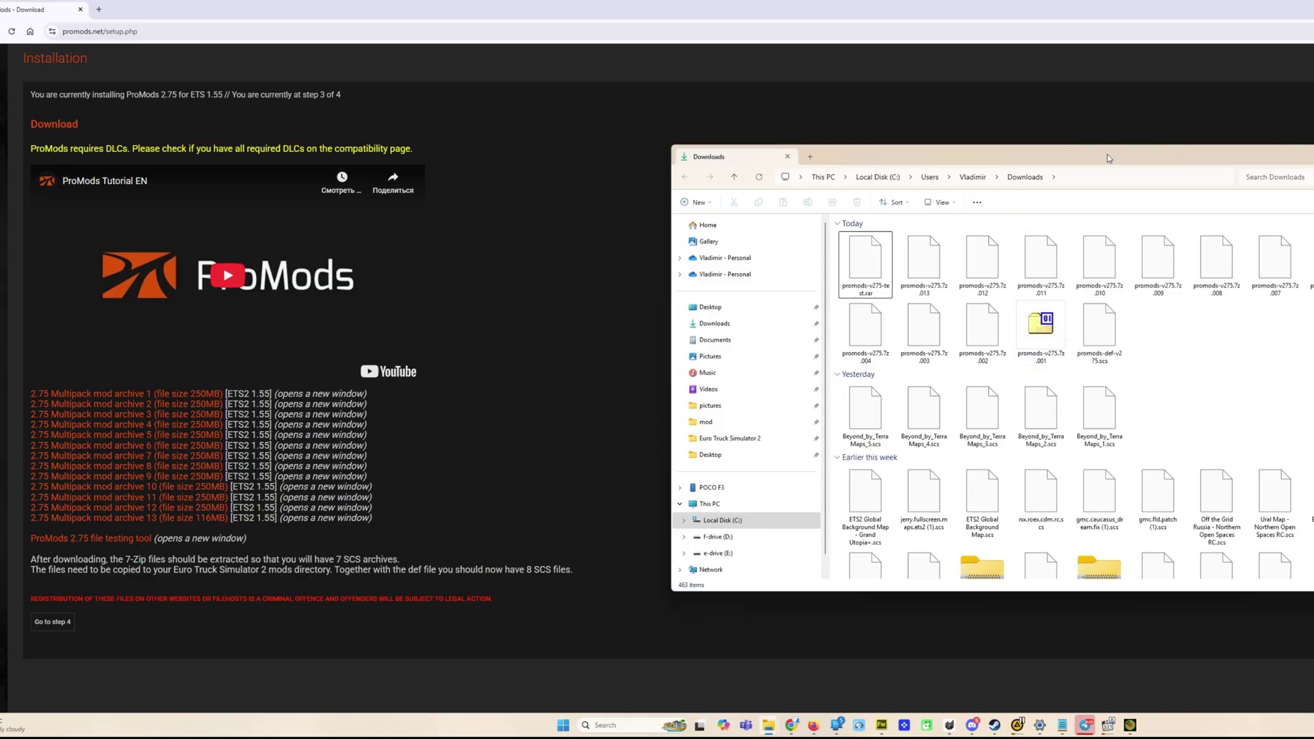
drag(1105, 154, 855, 150)
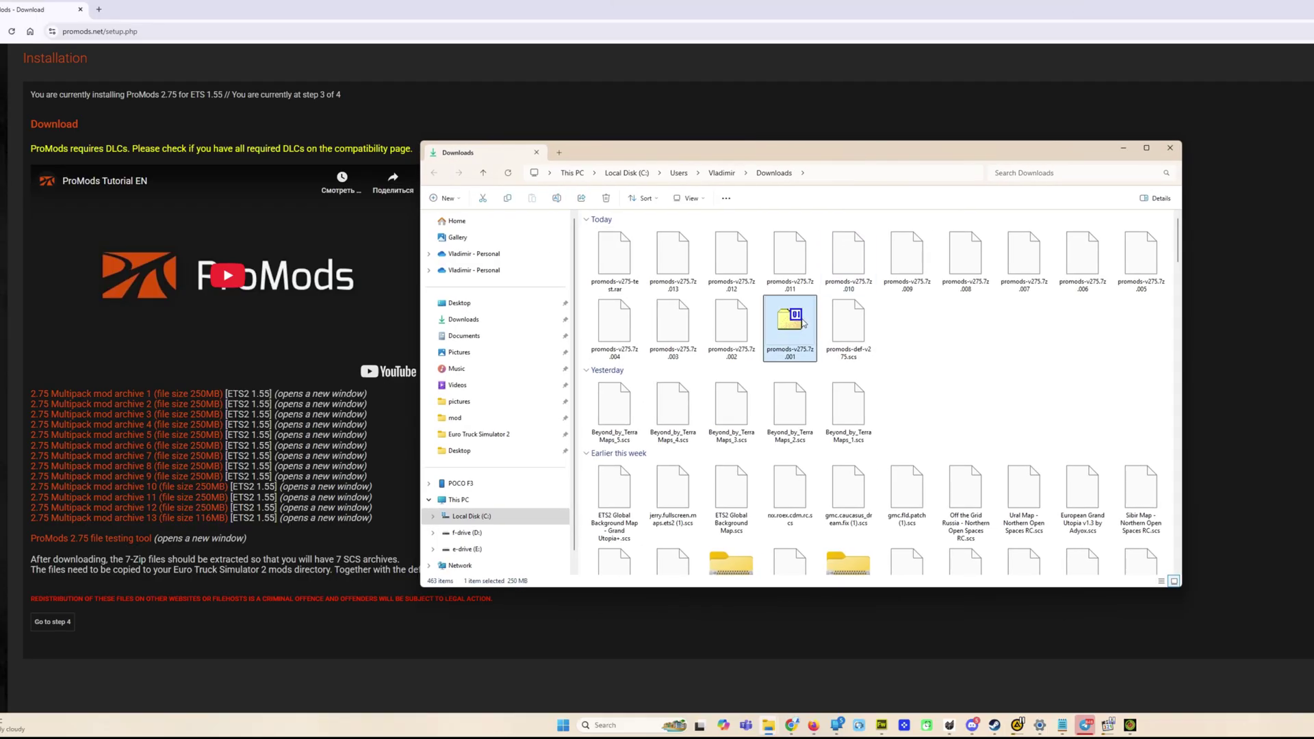
right_click(790, 323)
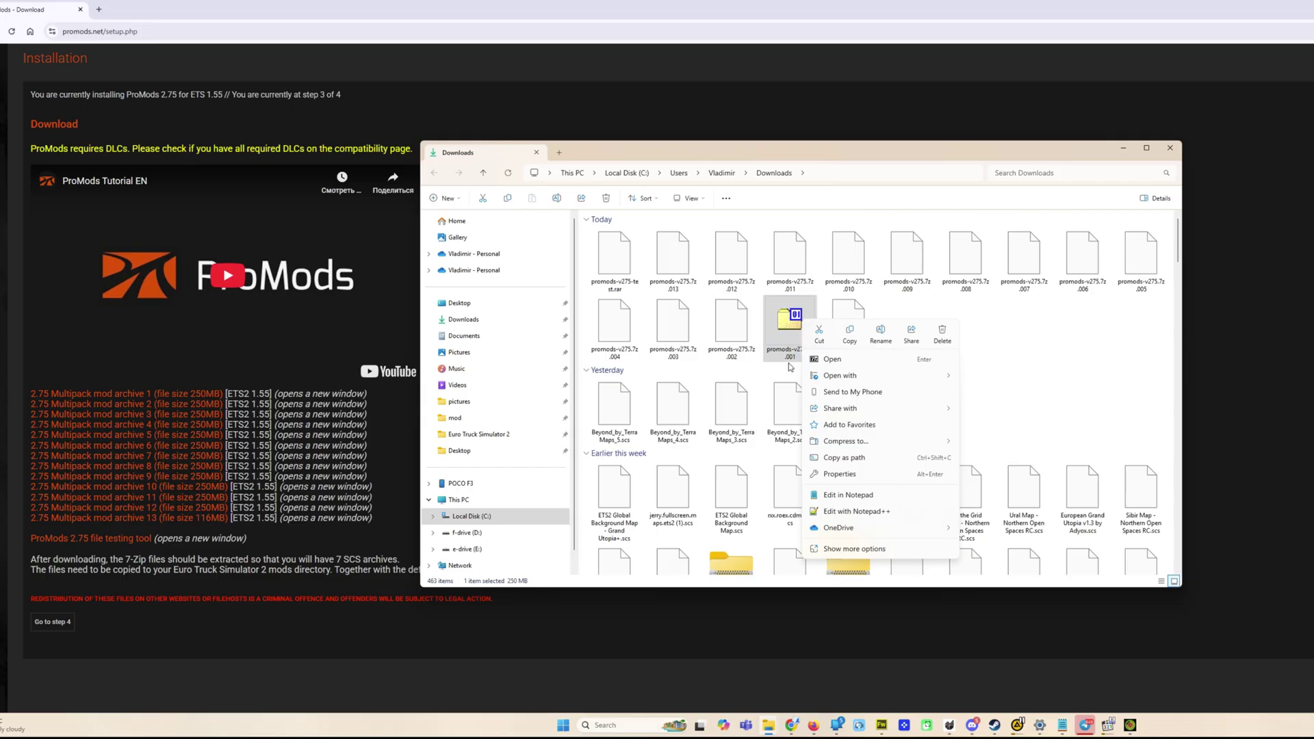
click(861, 360)
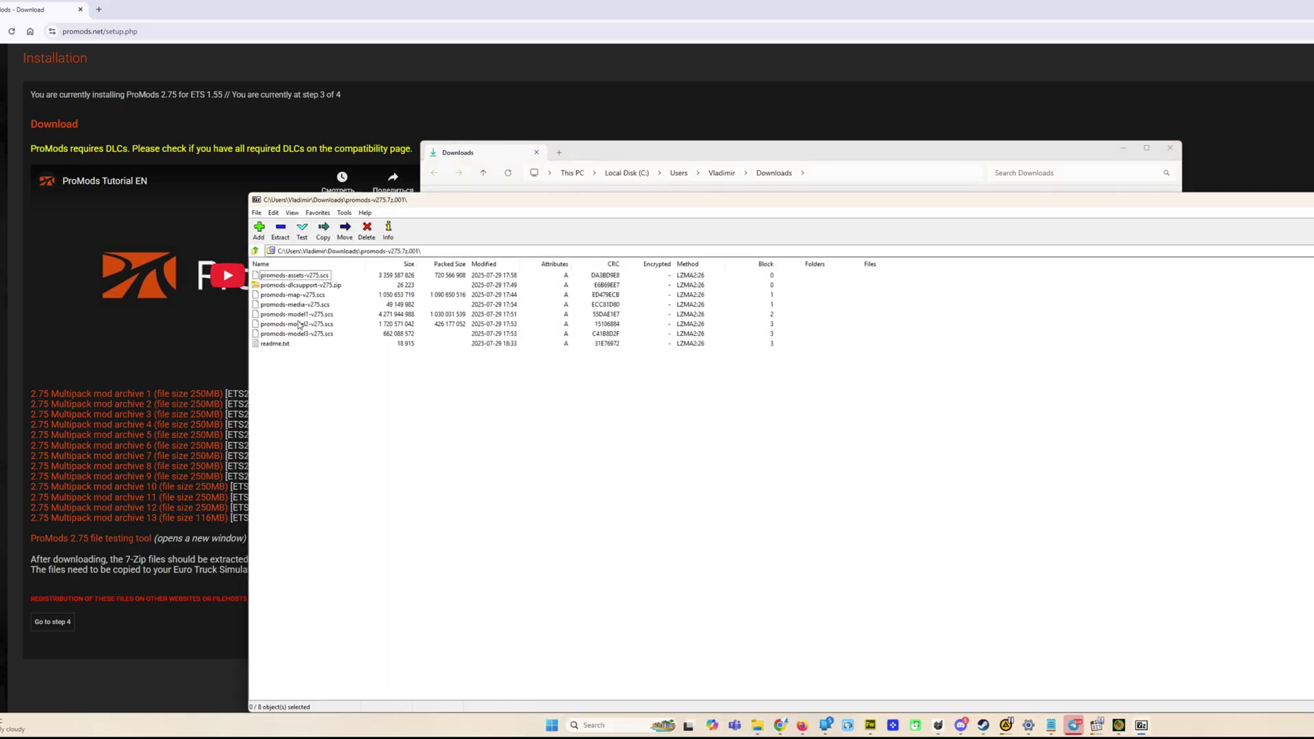
Extract the archive's files to Downloads\promods275
click(284, 231)
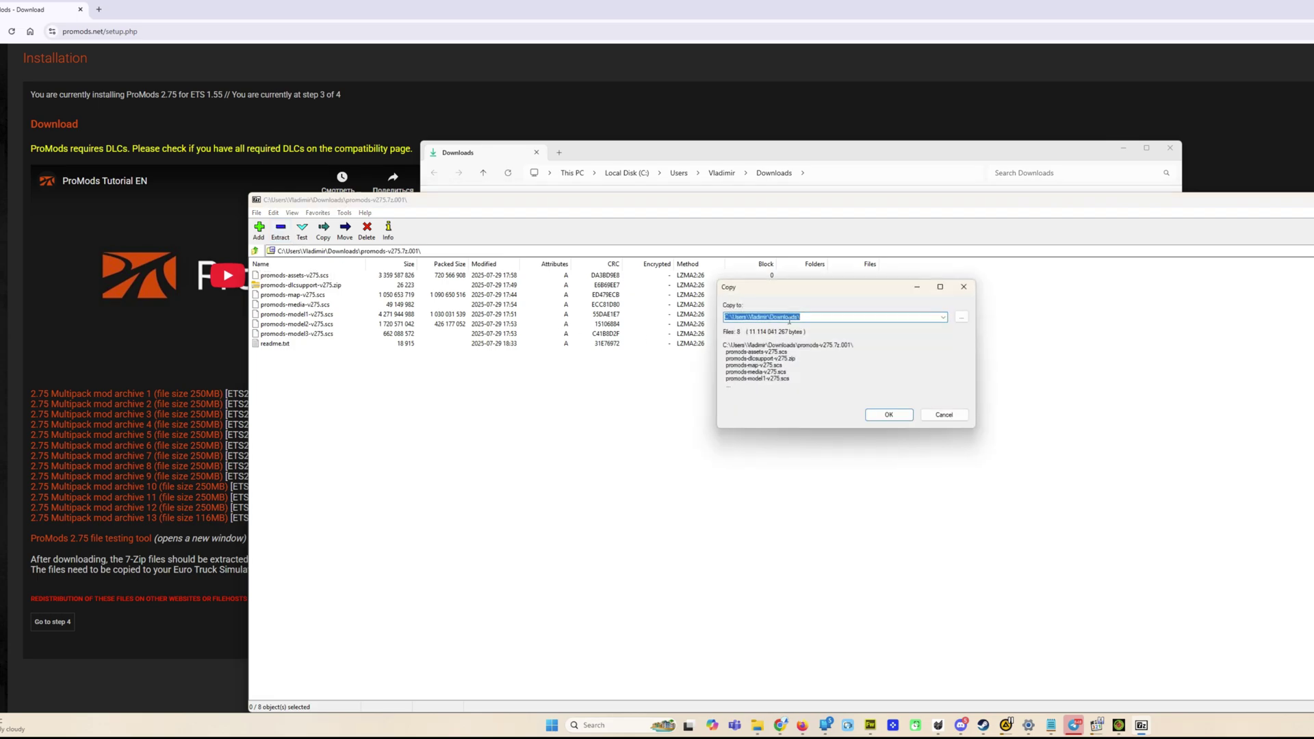
click(810, 318)
text(ds275)
click(890, 414)
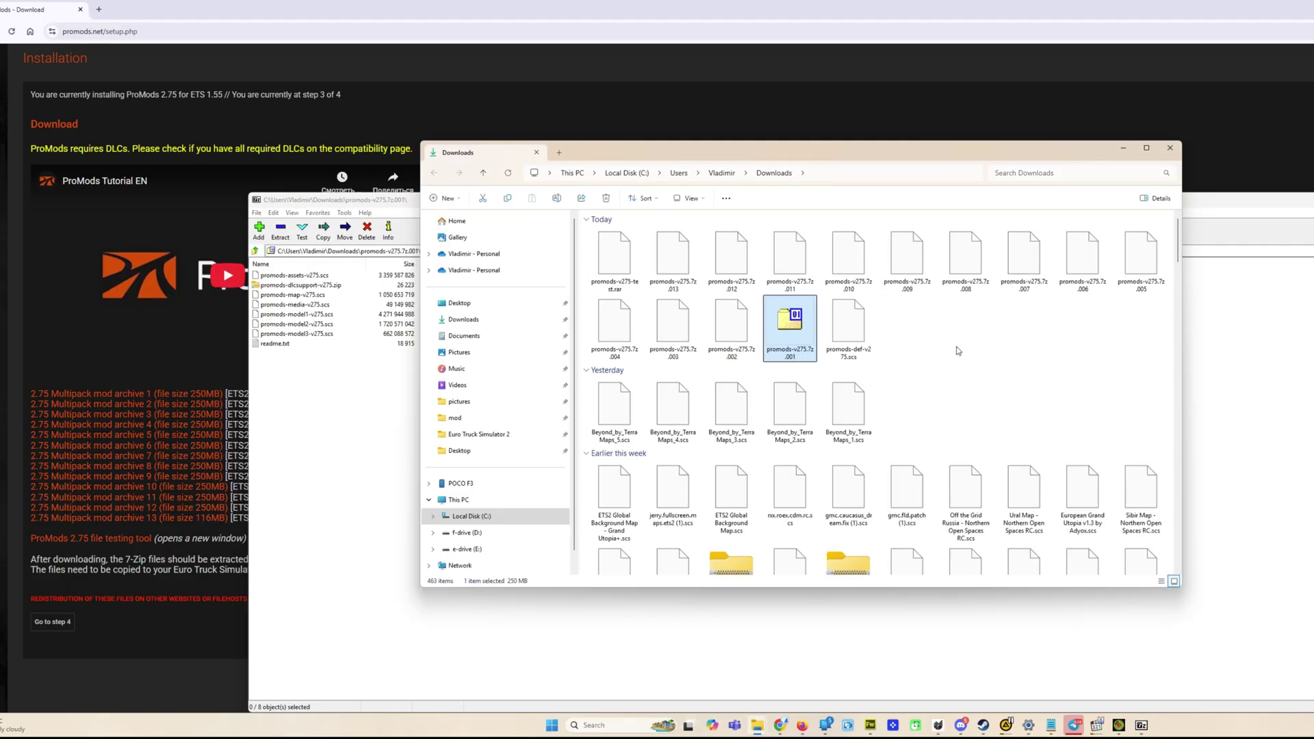
right_click(975, 339)
Refresh Downloads so the new promods275 folder appears, then open it
click(1035, 479)
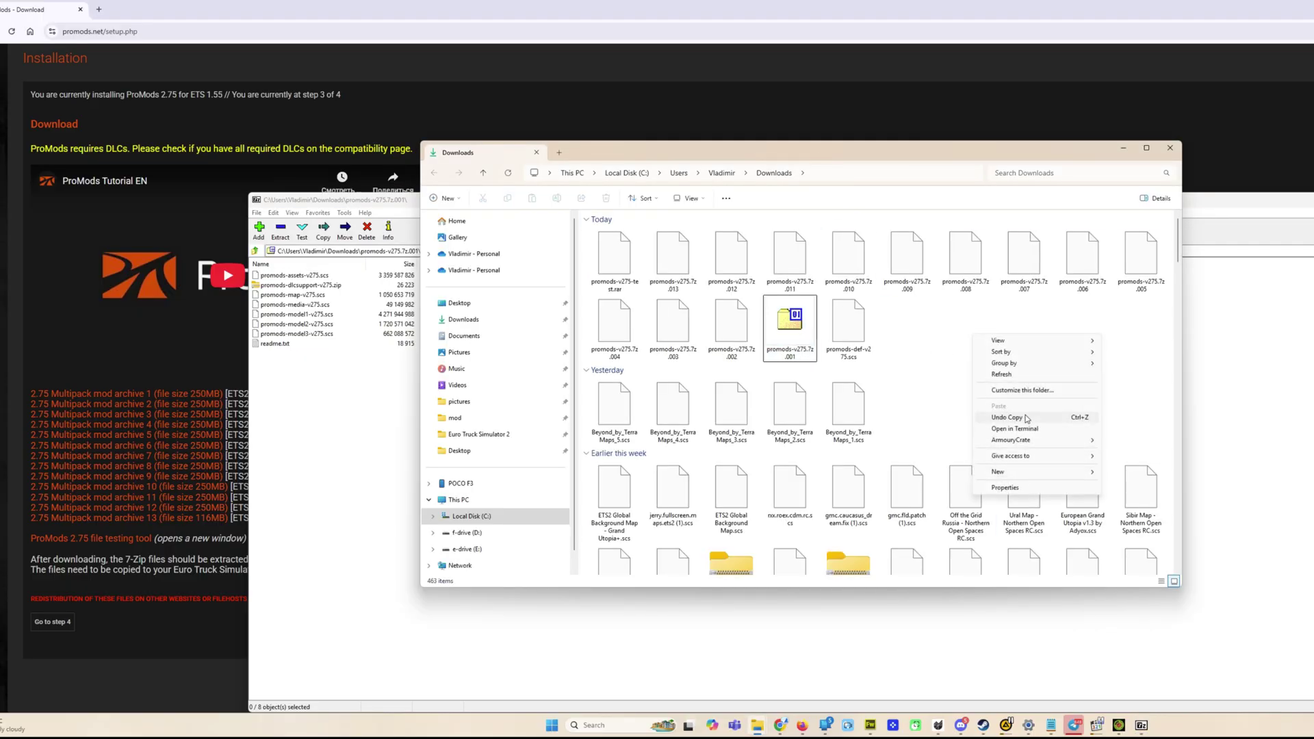
click(1034, 371)
double_click(907, 326)
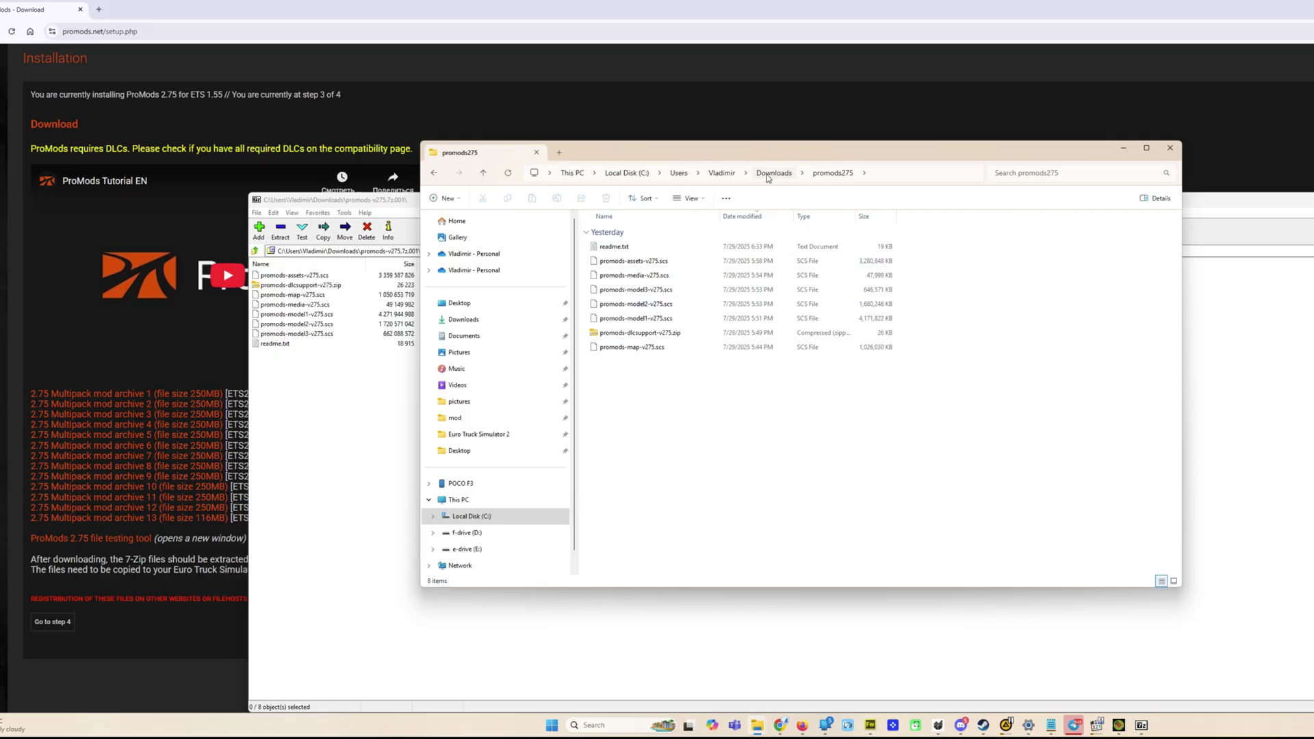
Move promods-def-v275.scs from Downloads into the promods275 folder and open it
click(774, 173)
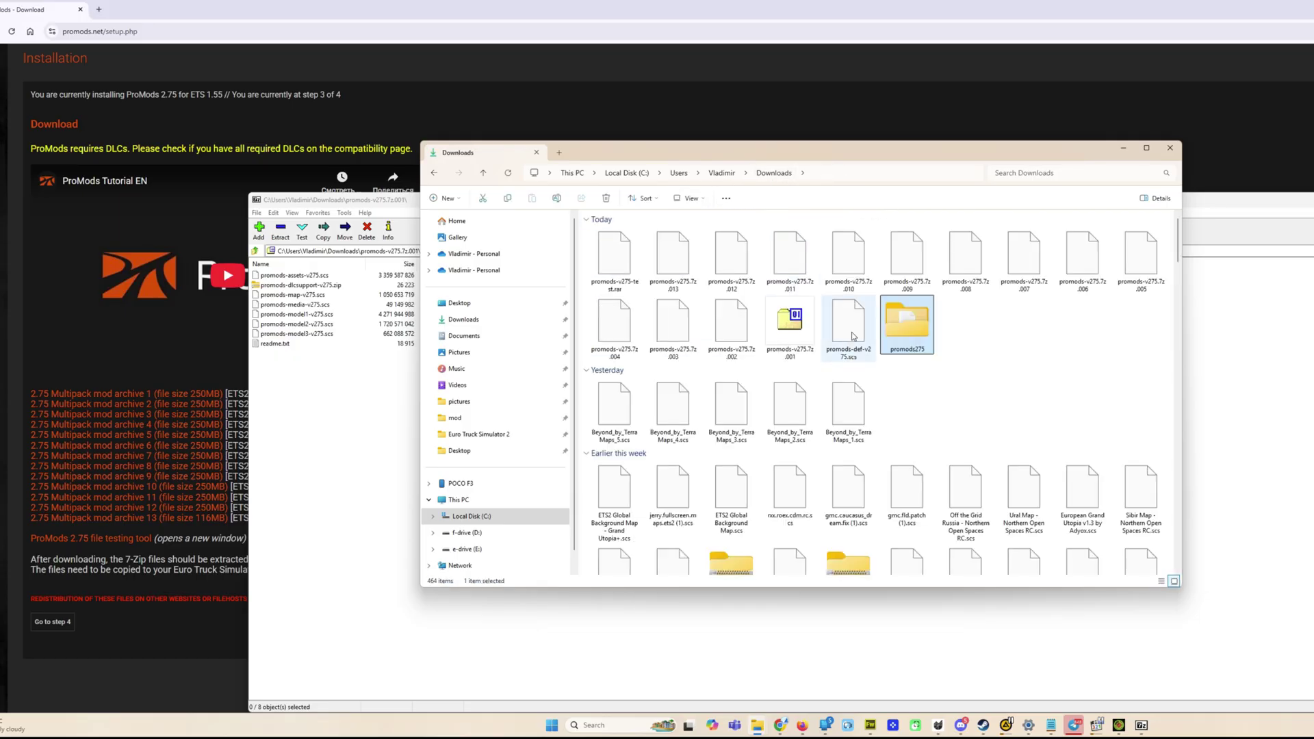
click(853, 336)
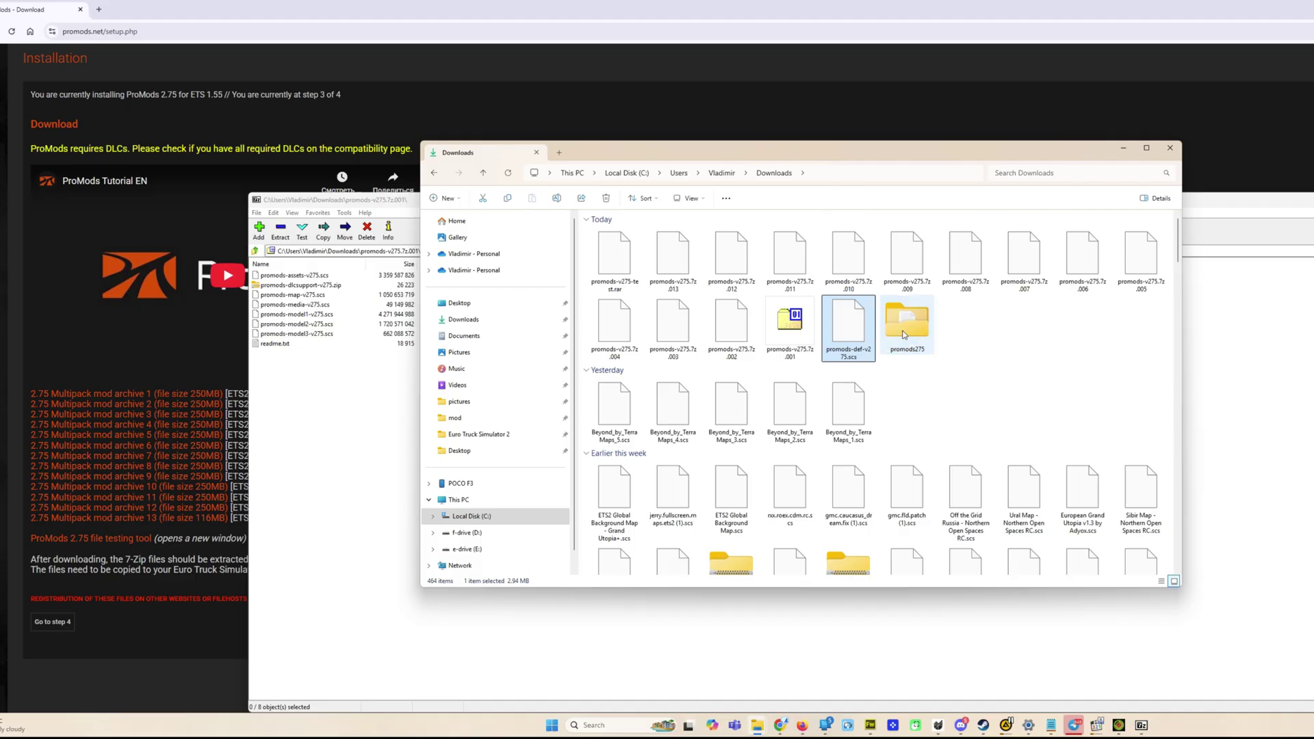
drag(857, 335, 906, 324)
double_click(851, 333)
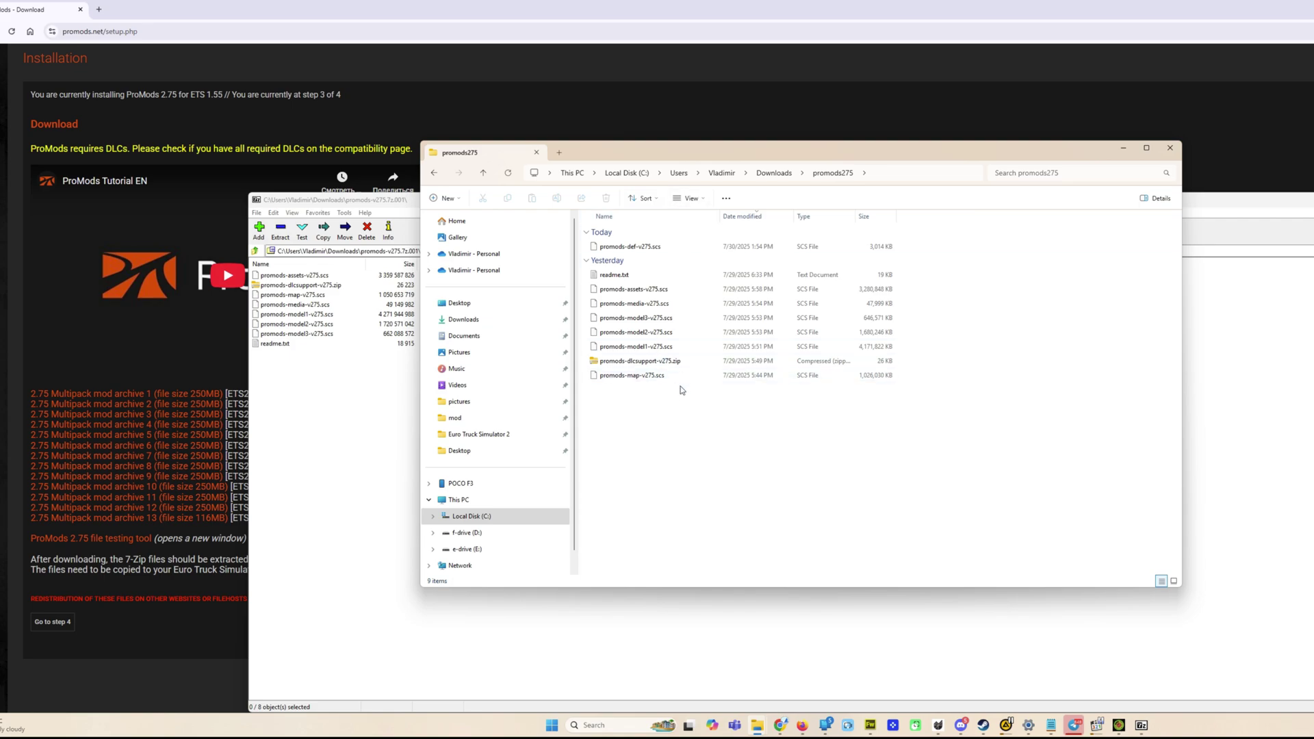
mouse_move(630, 247)
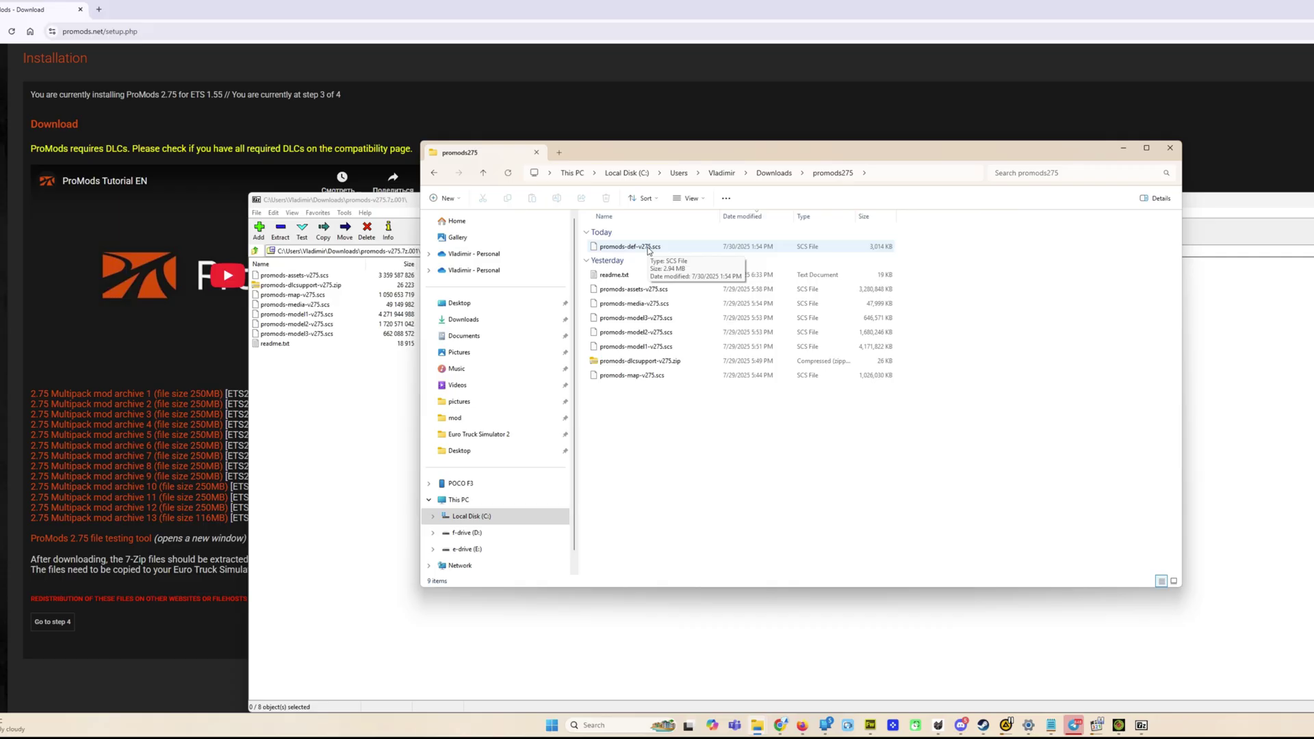
Paste the ProMods .scs files and promods-dlcsupport-v275.zip into the ETS2 mod folder
ctrl+click(628, 247)
ctrl+click(633, 288)
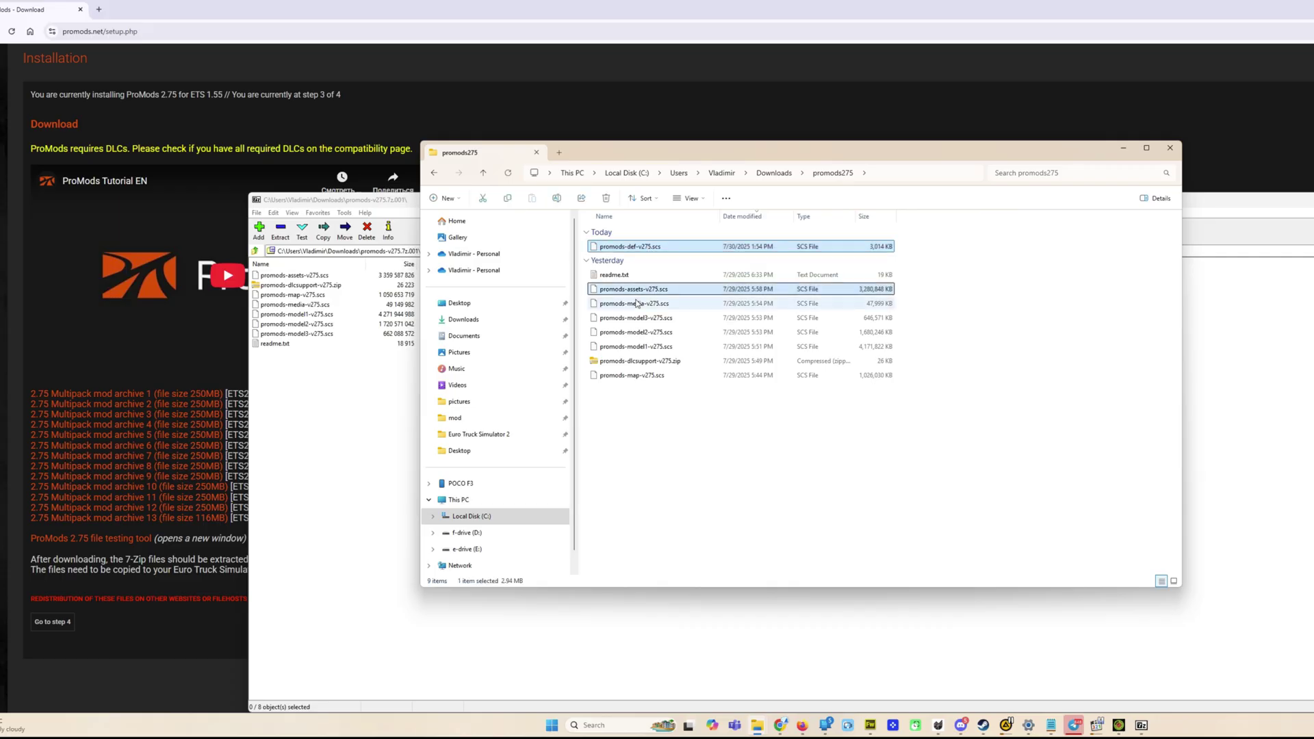
ctrl+click(634, 318)
ctrl+click(632, 375)
ctrl+click(639, 360)
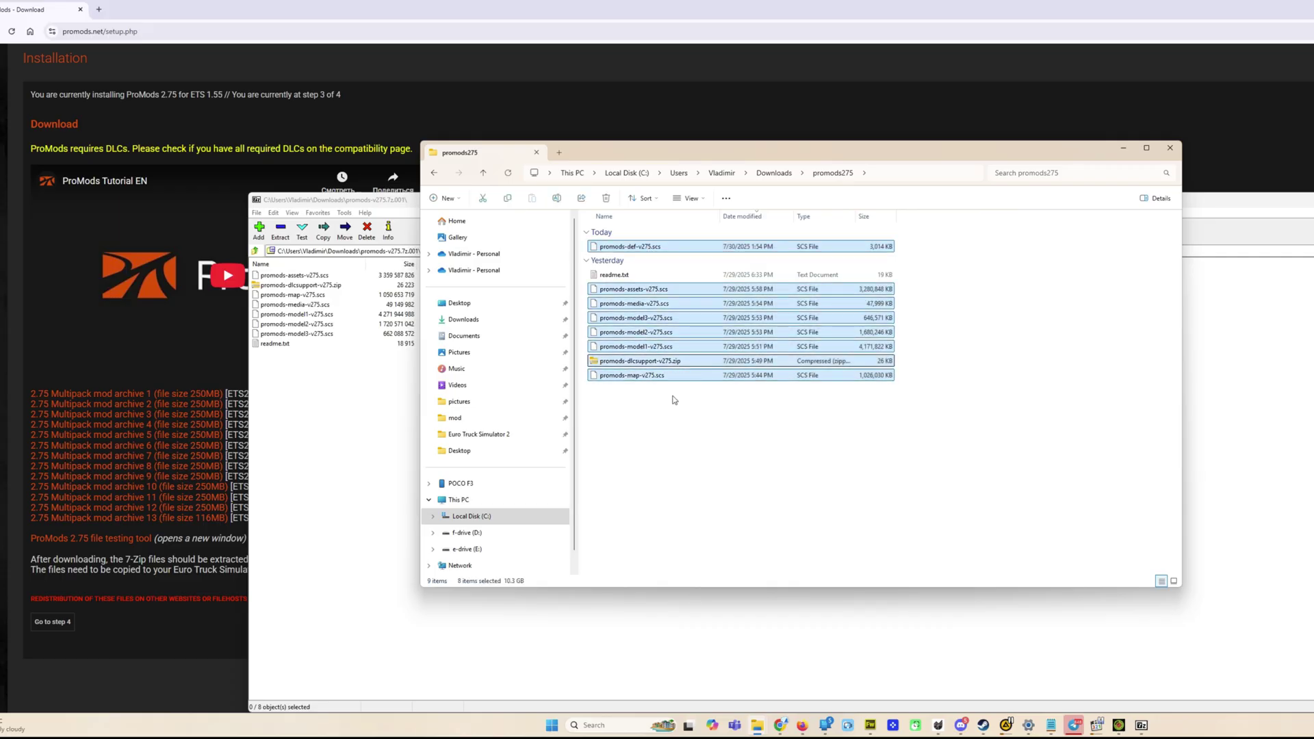
click(636, 676)
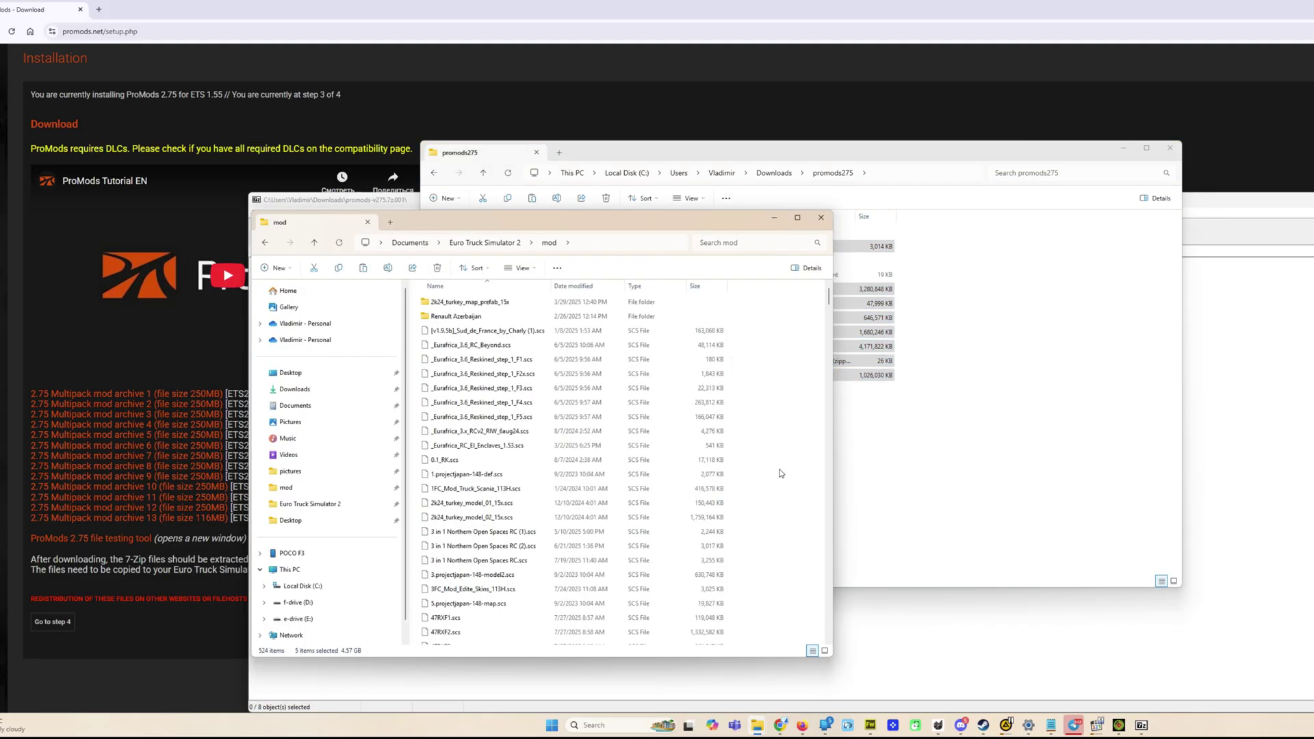
right_click(767, 396)
click(781, 407)
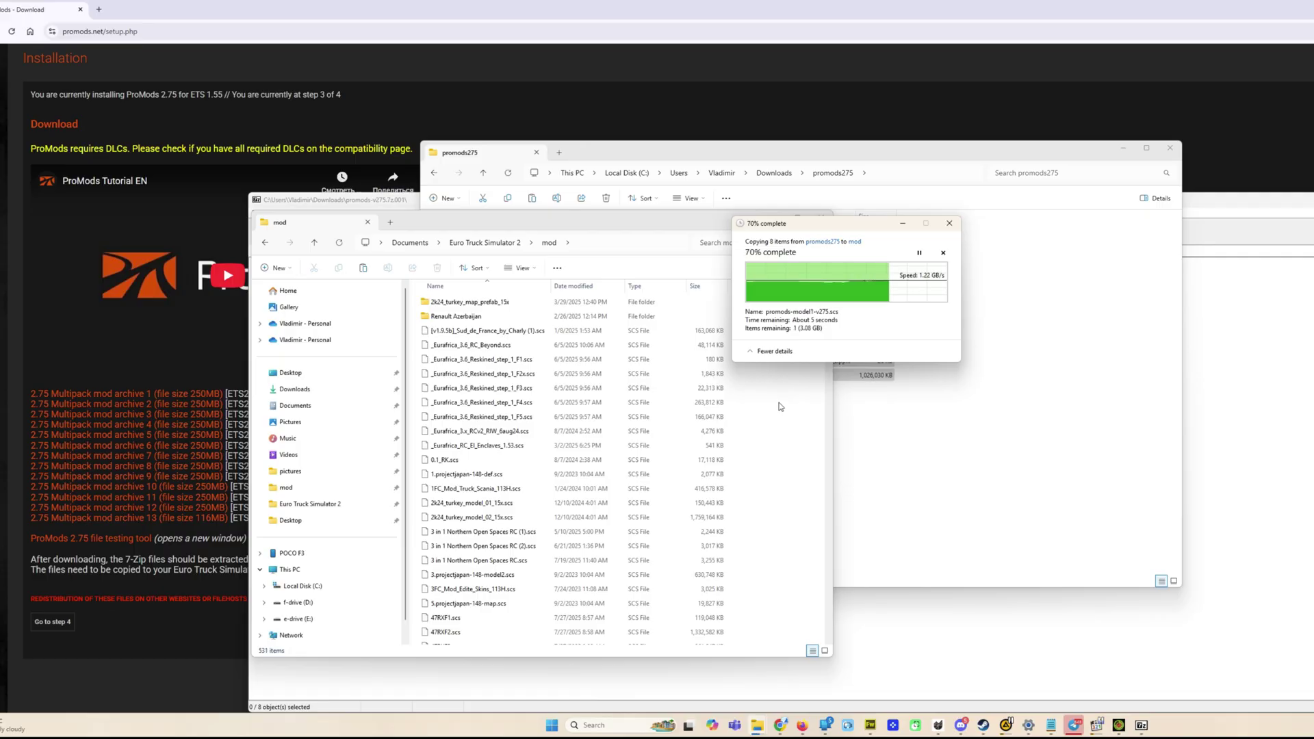
Move the Explorer windows aside and return to the ProMods step 3 download page
click(872, 183)
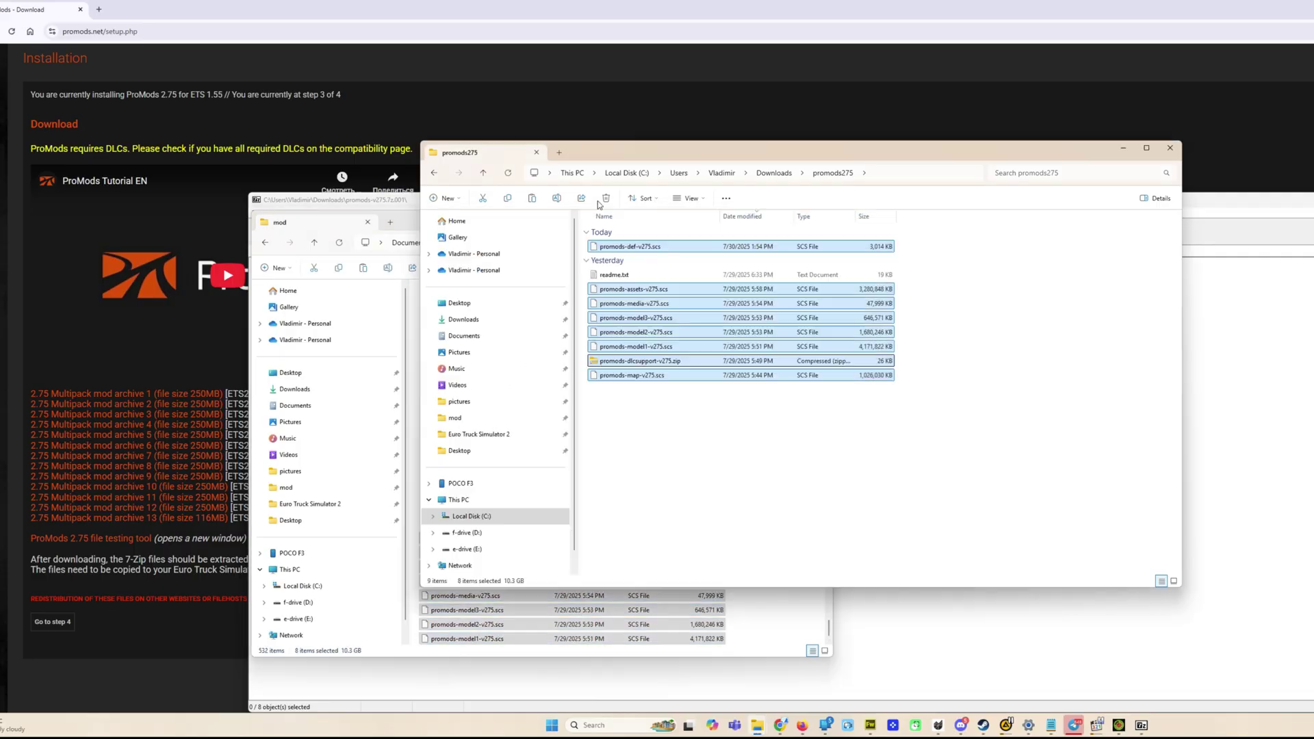
click(774, 173)
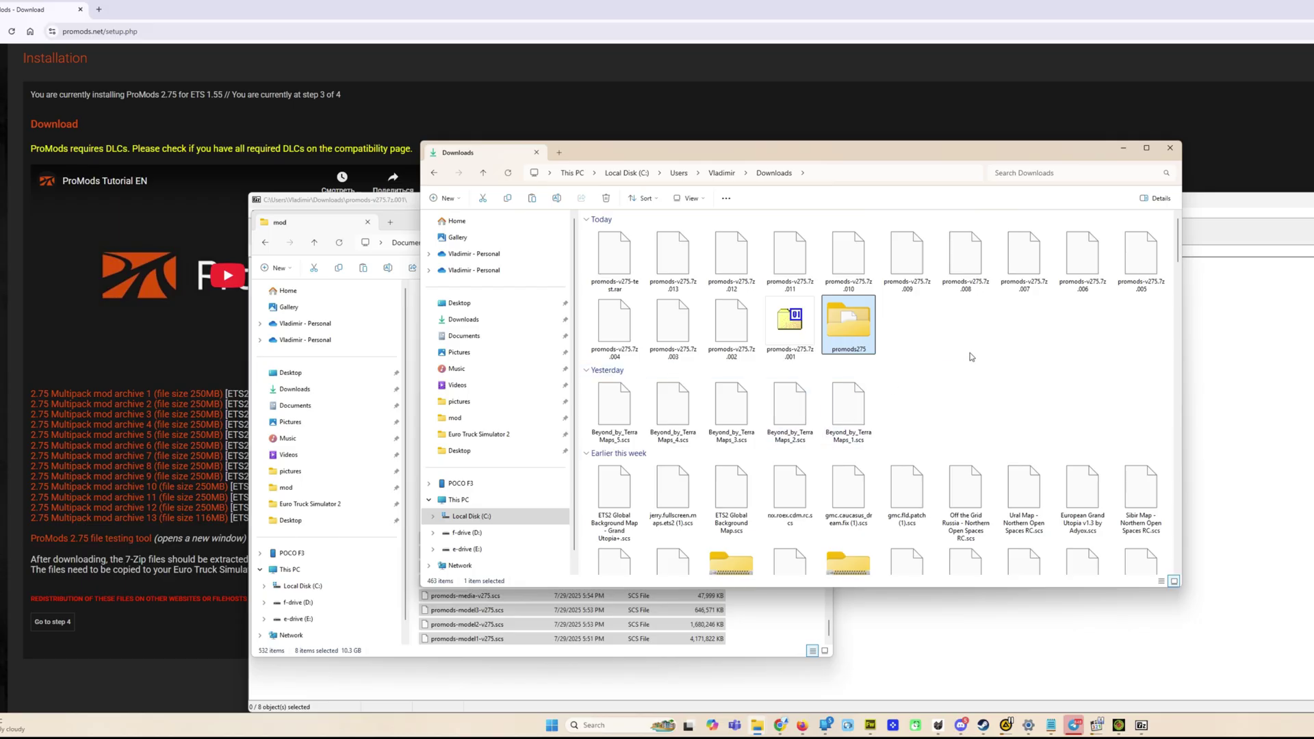
click(1131, 151)
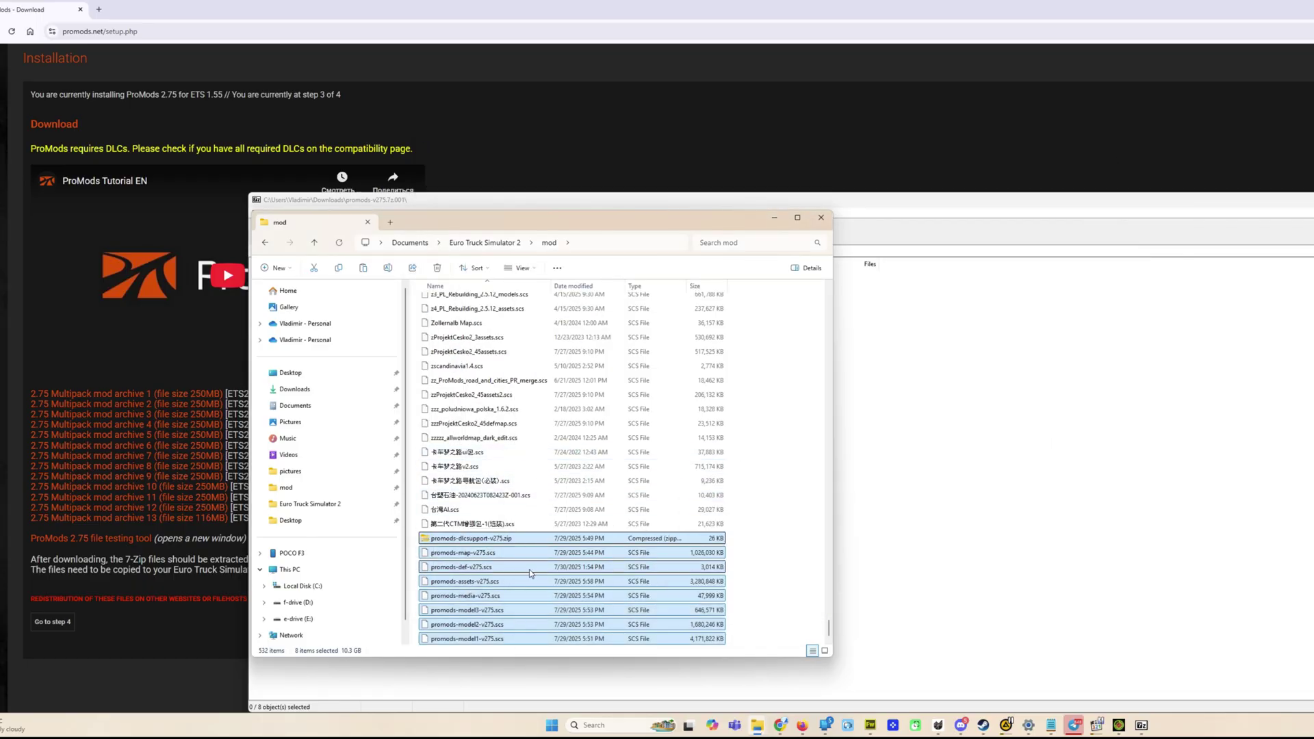
click(216, 322)
scroll(478, 286, up, 5)
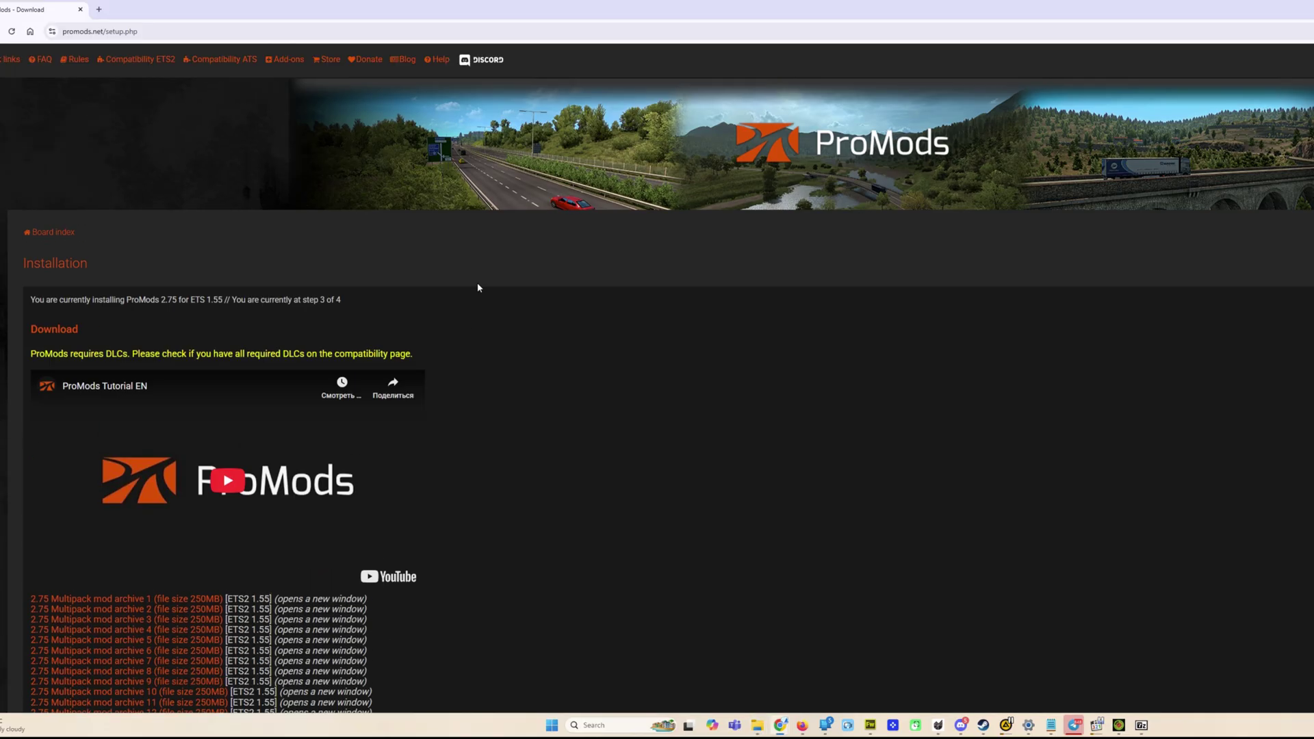
Download the Middle-East Add-On Pack v2.75 from the ProMods Add-ons page
click(286, 59)
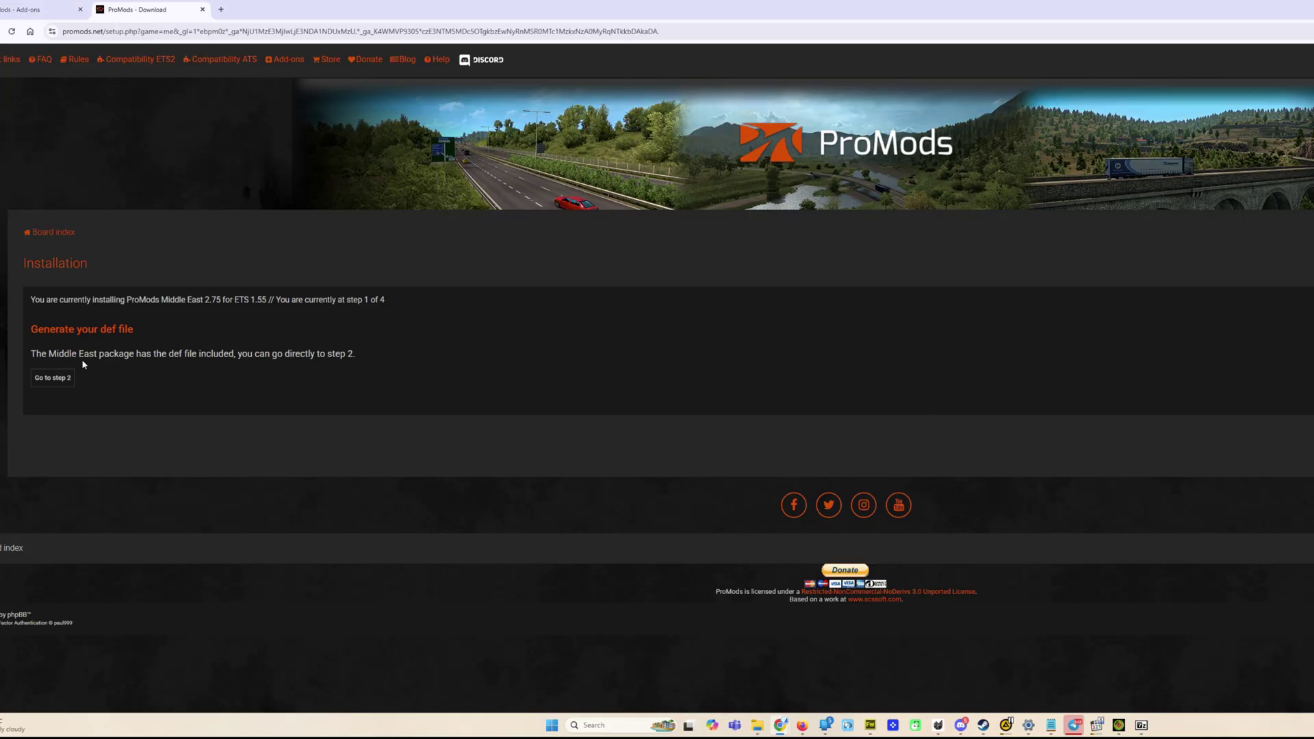
click(53, 377)
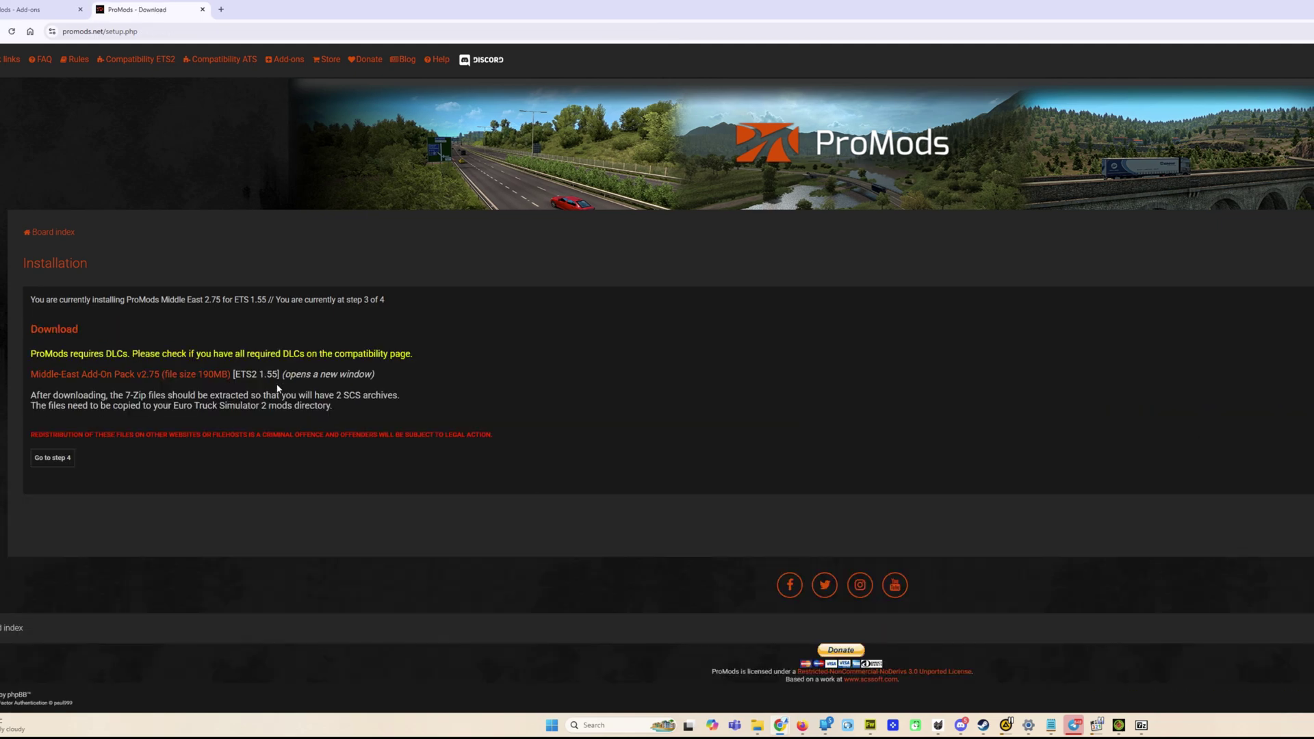
click(160, 376)
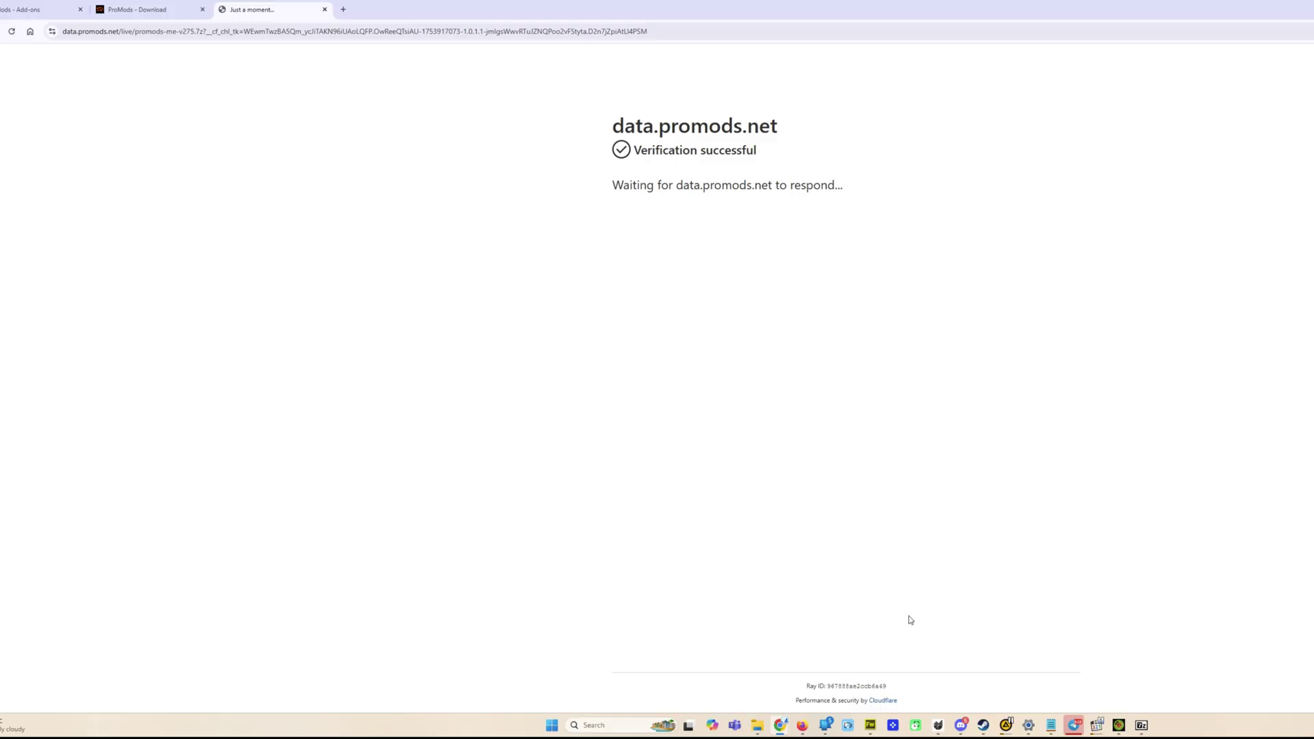
mouse_move(781, 724)
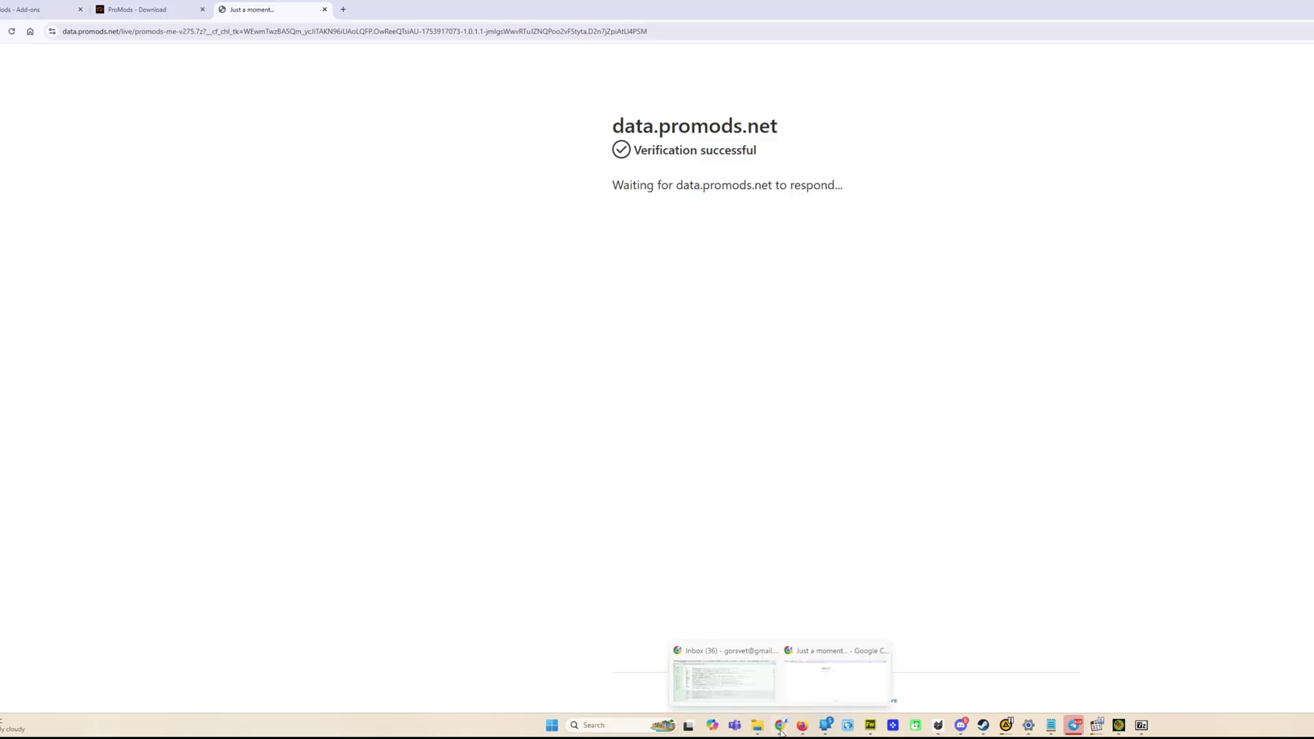
click(817, 686)
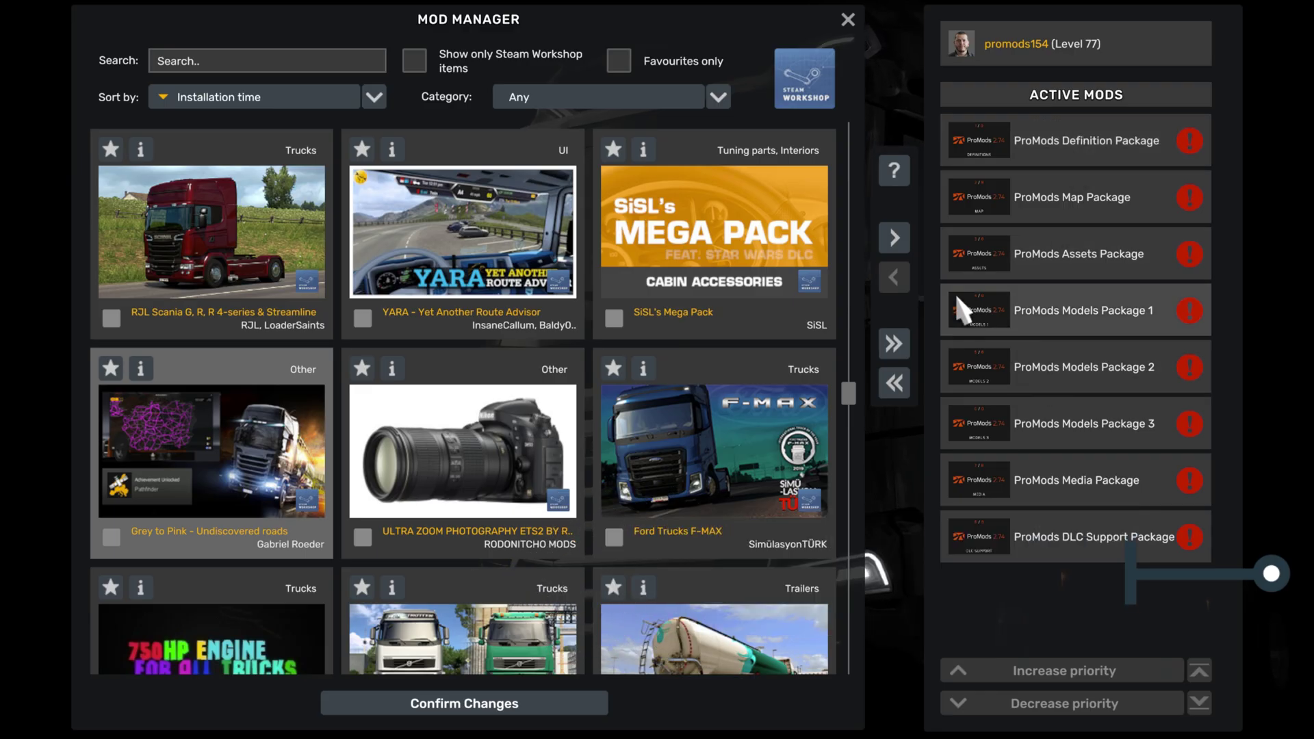
drag(848, 392, 855, 134)
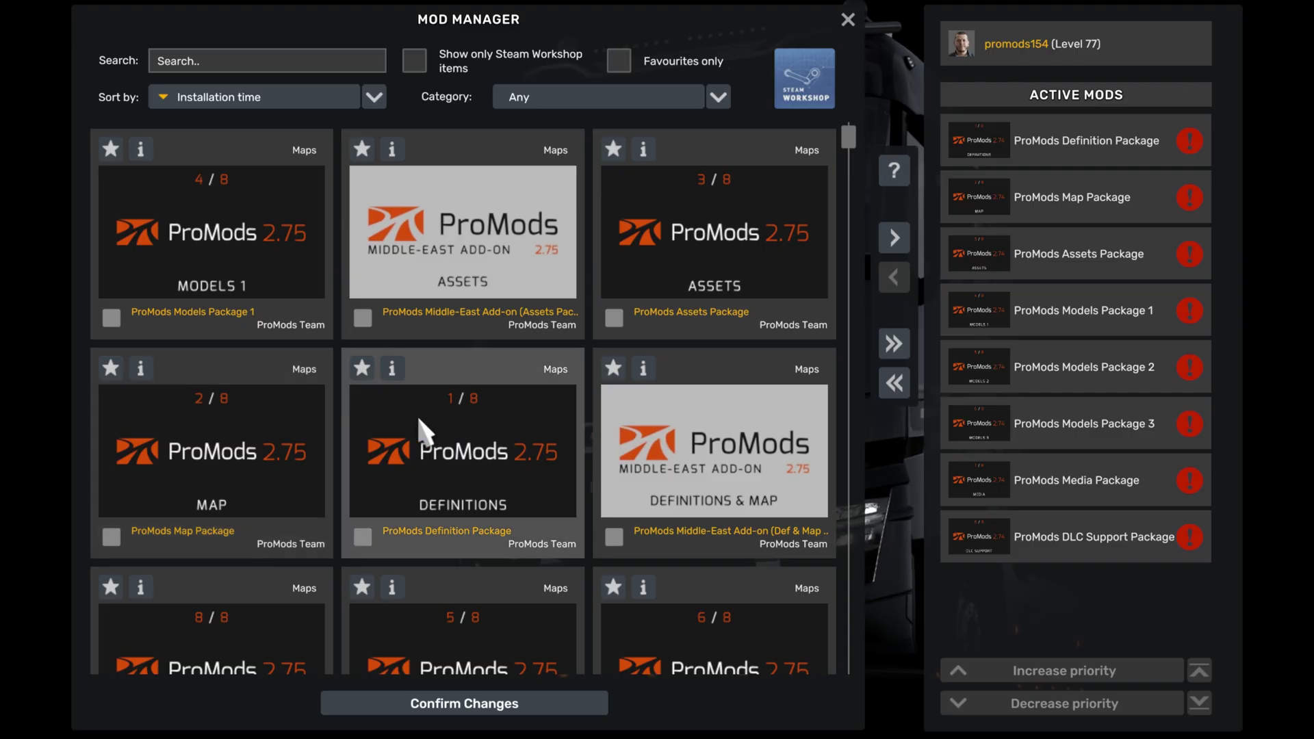
scroll(492, 416, down, 1)
scroll(492, 417, down, 1)
scroll(492, 417, up, 2)
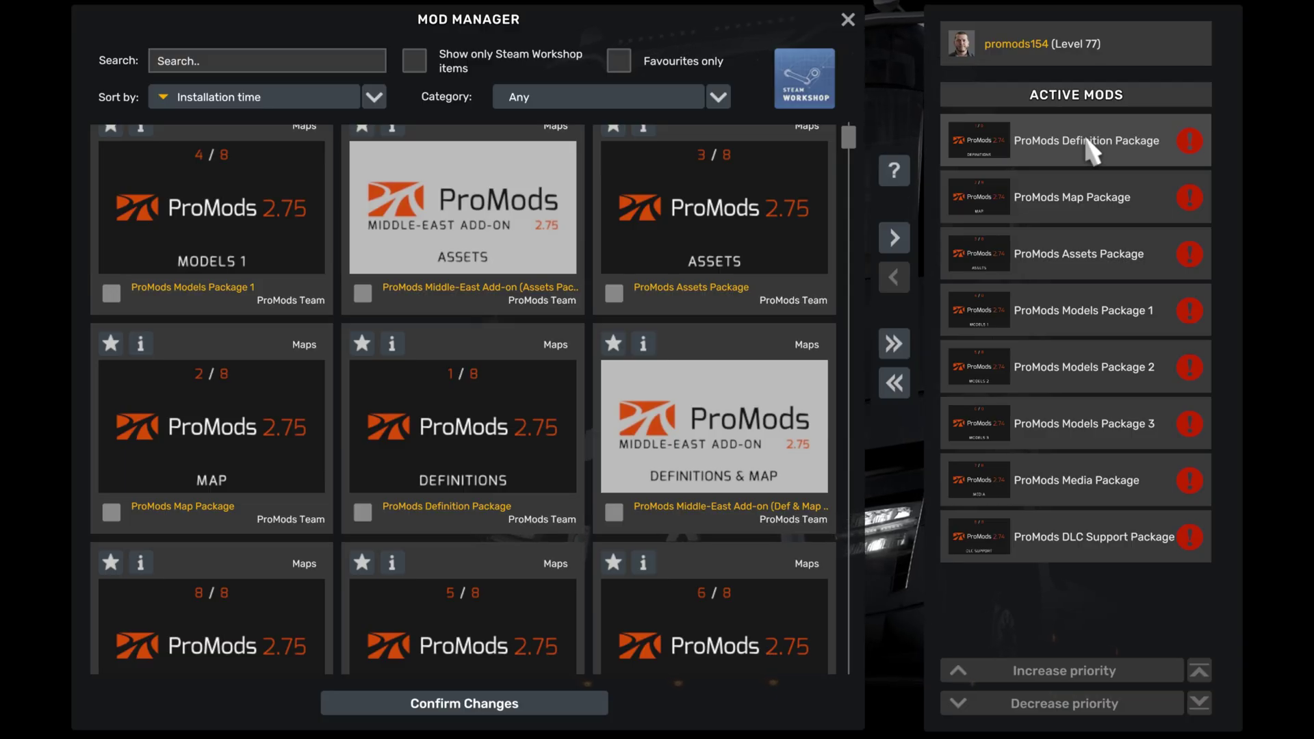
scroll(595, 432, down, 1)
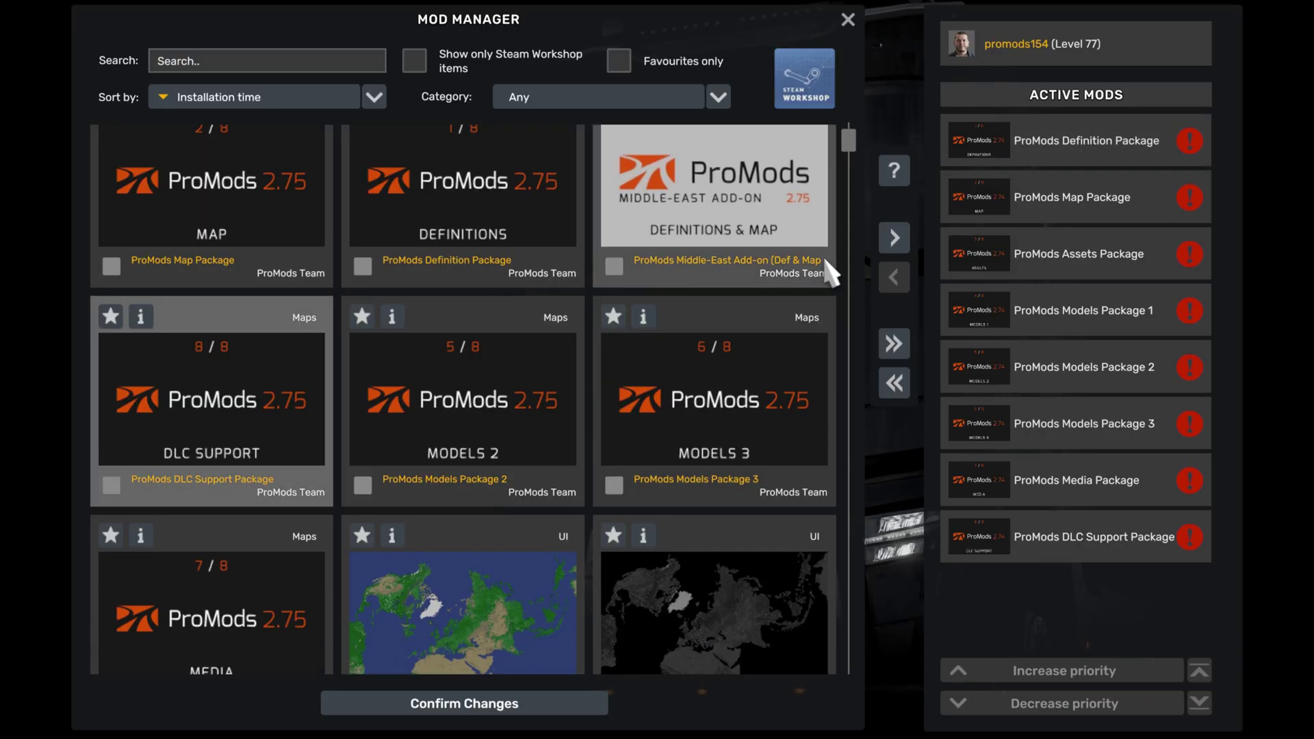
Activate the ProMods DLC Support and Media packages and confirm the mod changes
double_click(211, 452)
scroll(386, 407, up, 1)
scroll(354, 330, down, 2)
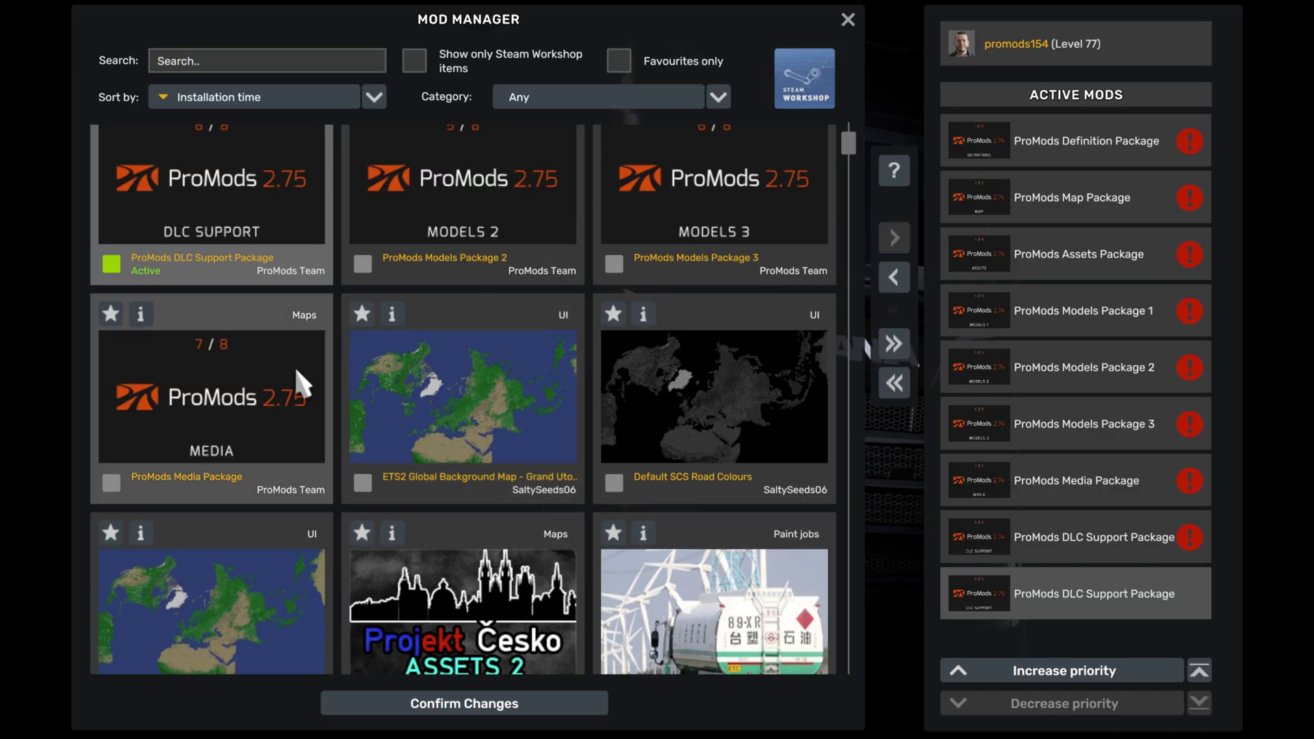
double_click(257, 441)
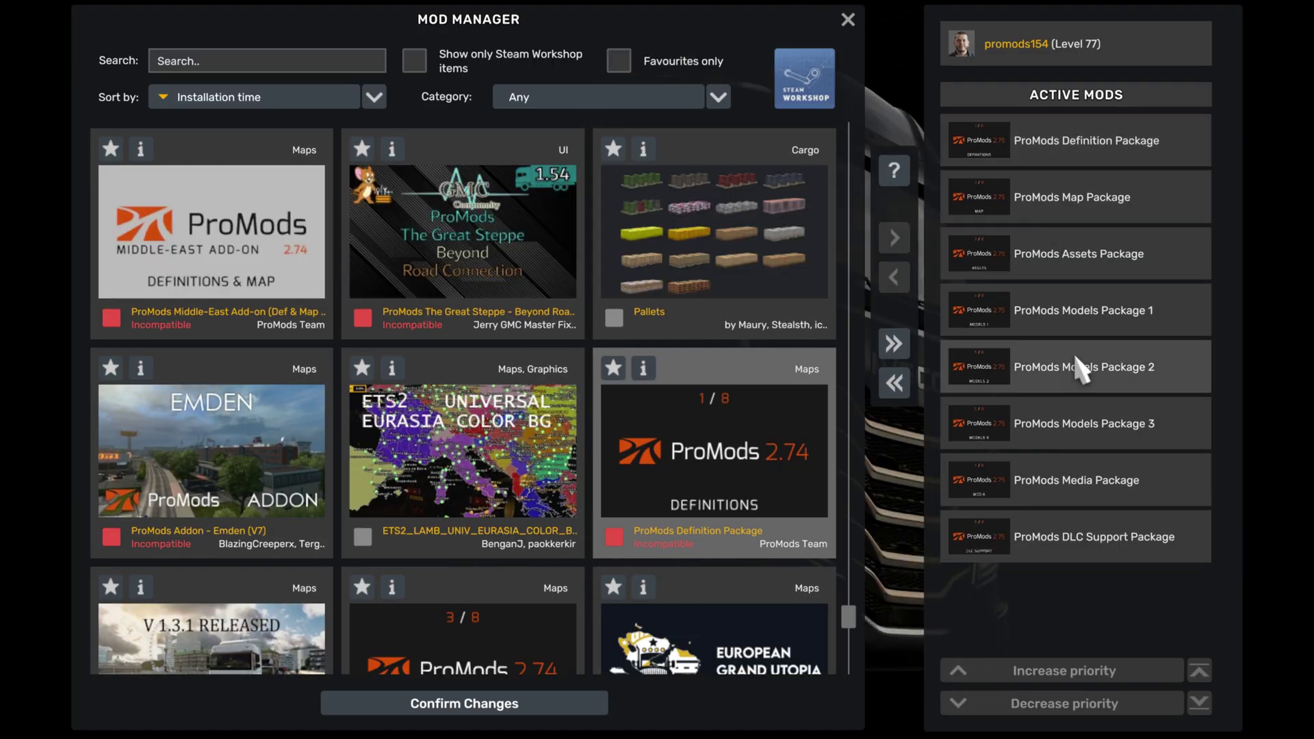
click(498, 702)
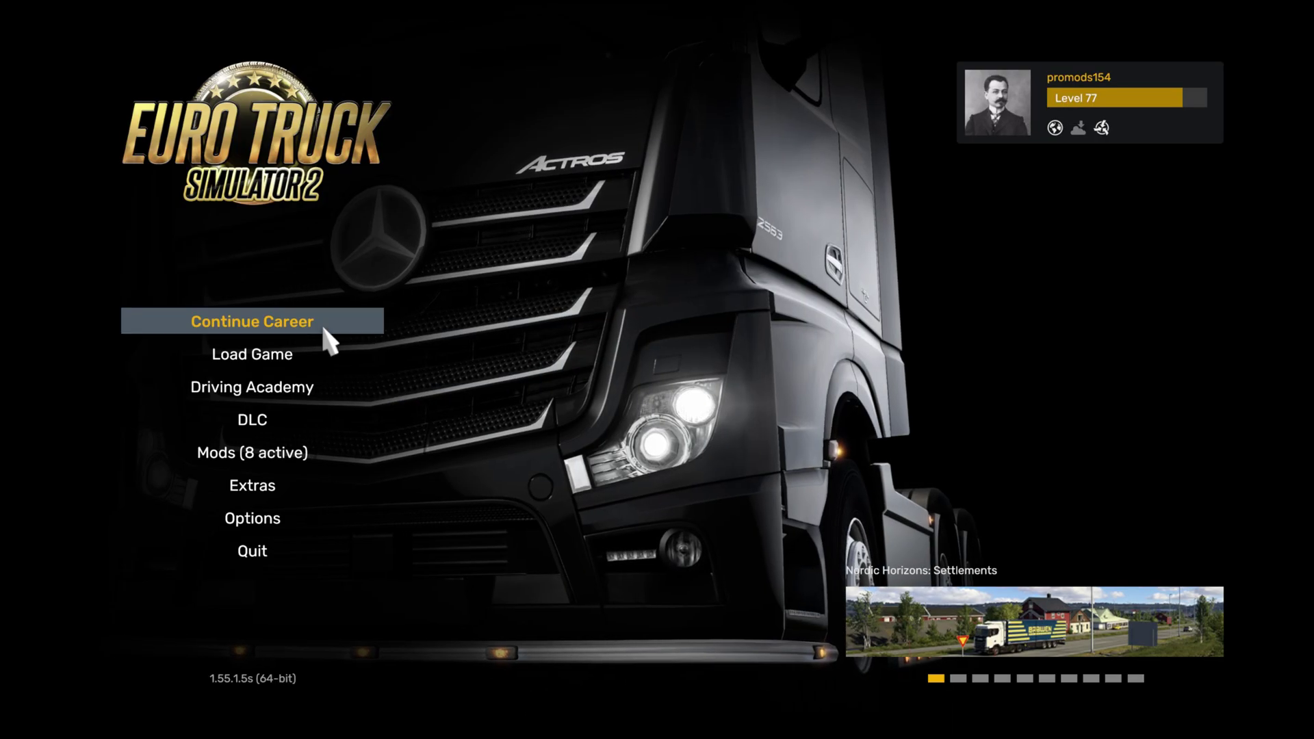
Load the selected career profile with ProMods active and bring up the world map
click(321, 322)
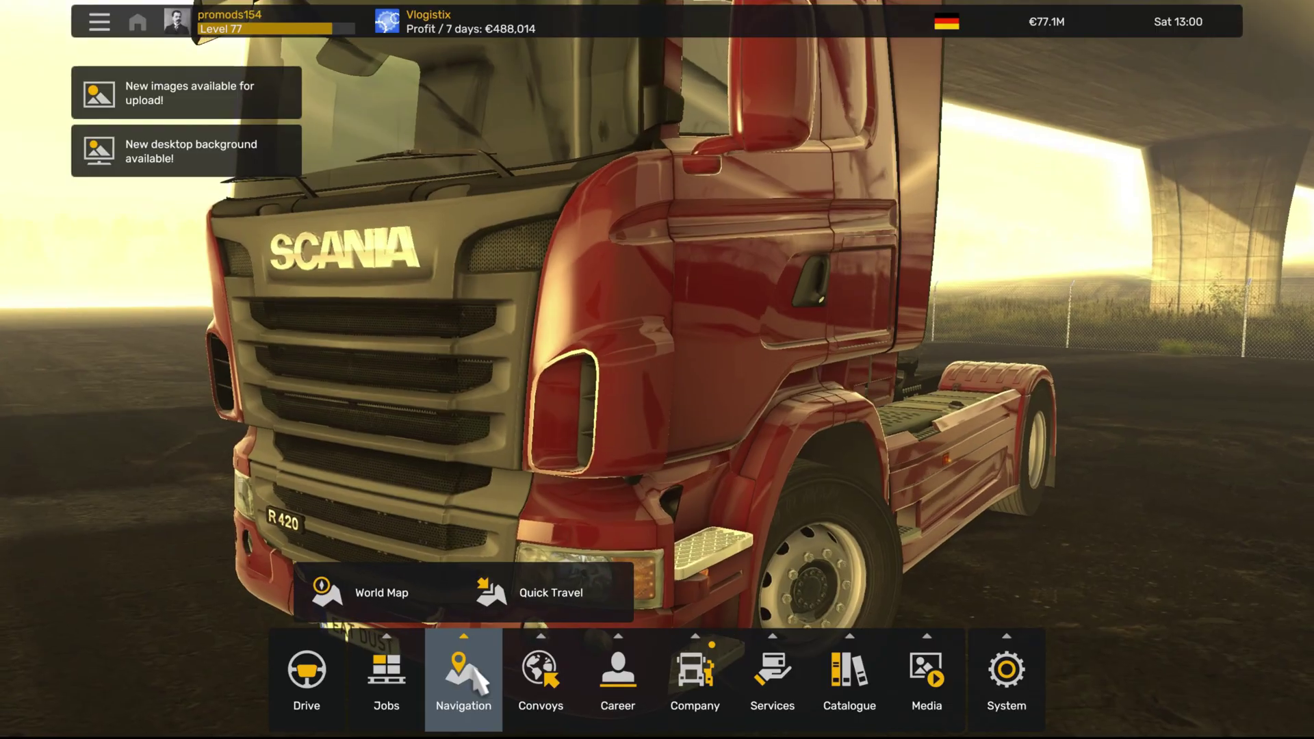
click(396, 596)
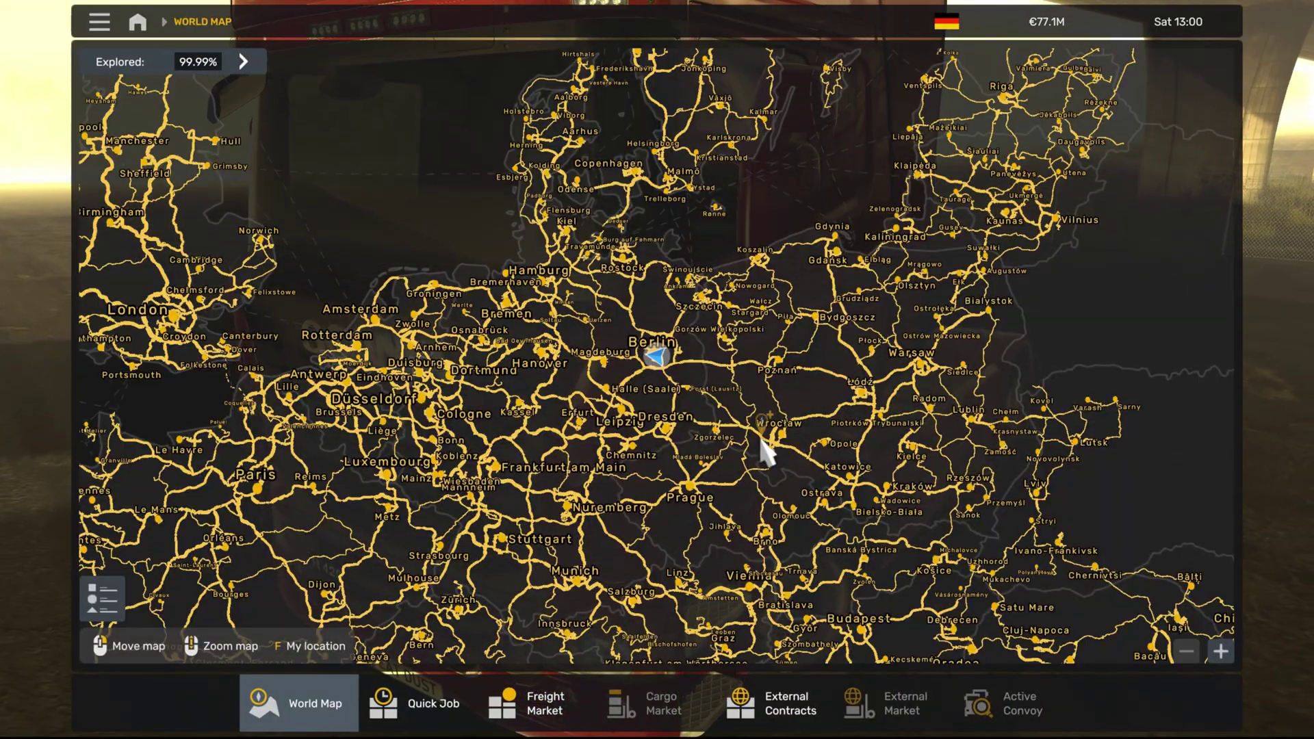
Pan the world map over the Alps, Britain, Italy, the Balkans, Romania and northern Scandinavia
drag(764, 452, 842, 289)
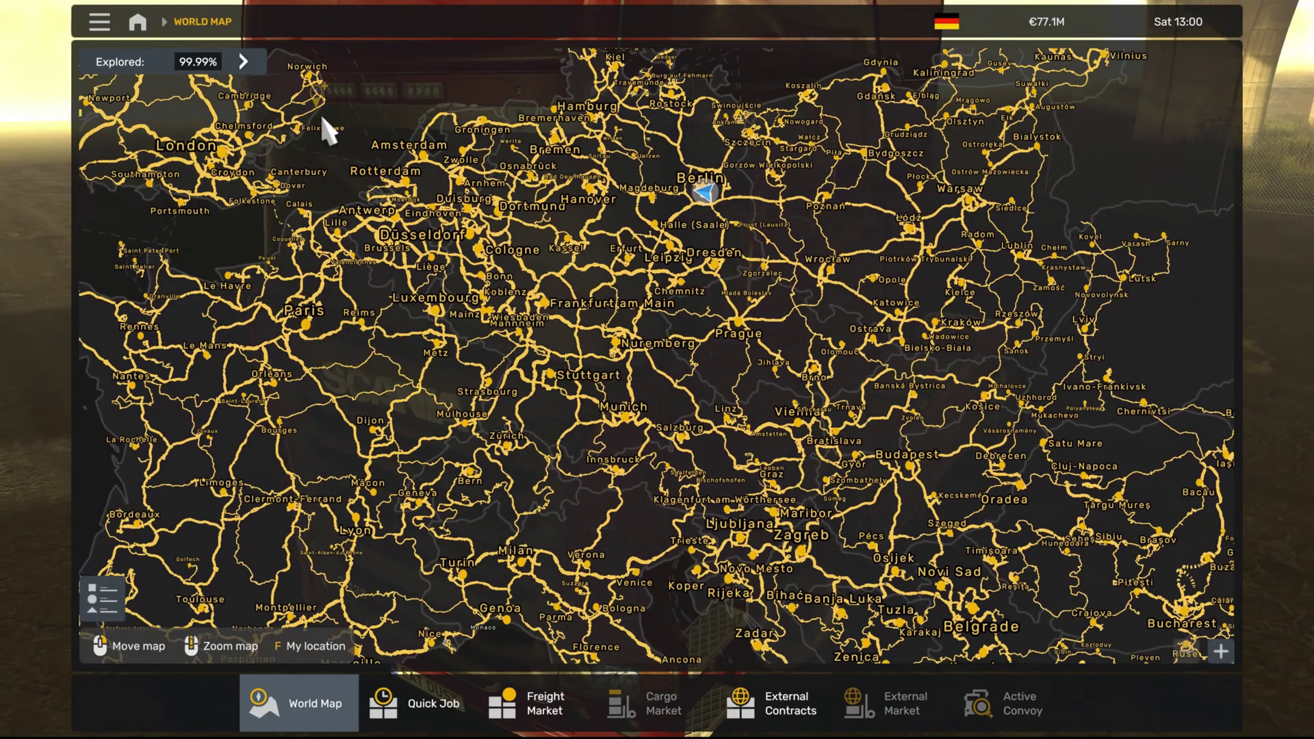
drag(653, 354, 733, 411)
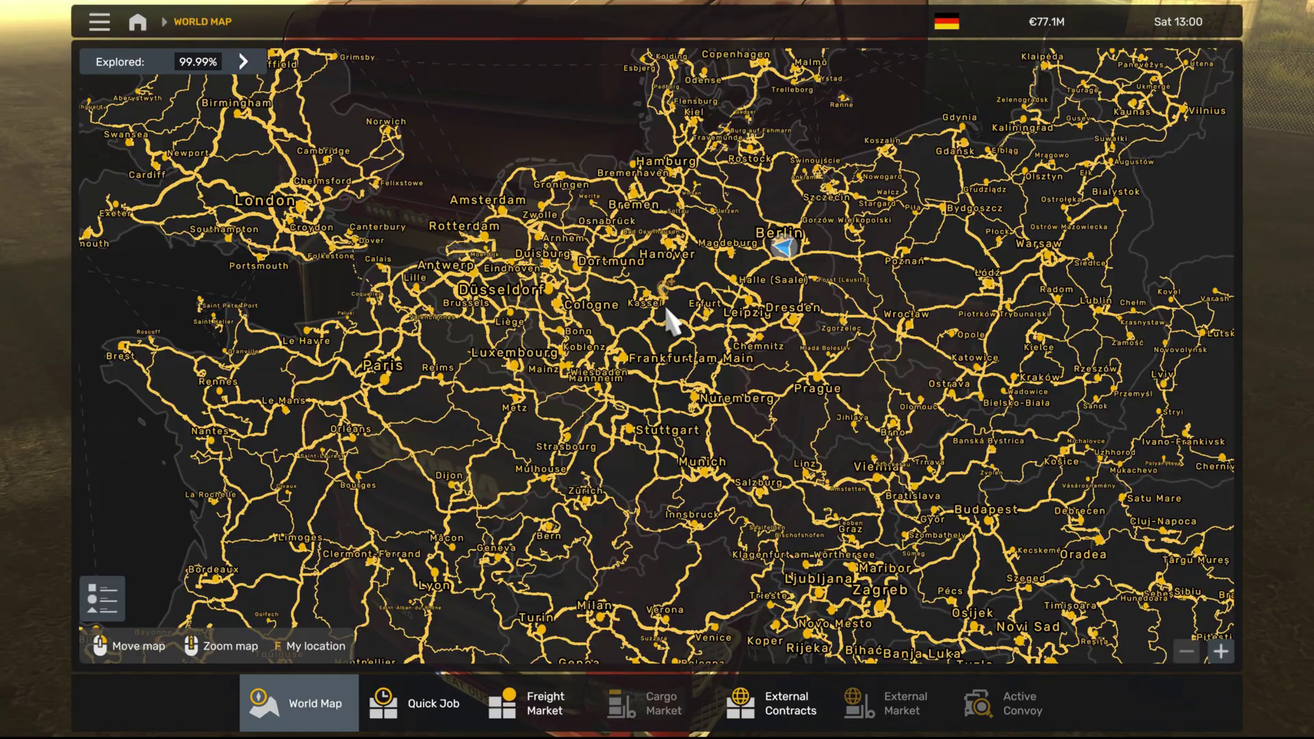
drag(672, 322, 718, 205)
drag(719, 411, 638, 285)
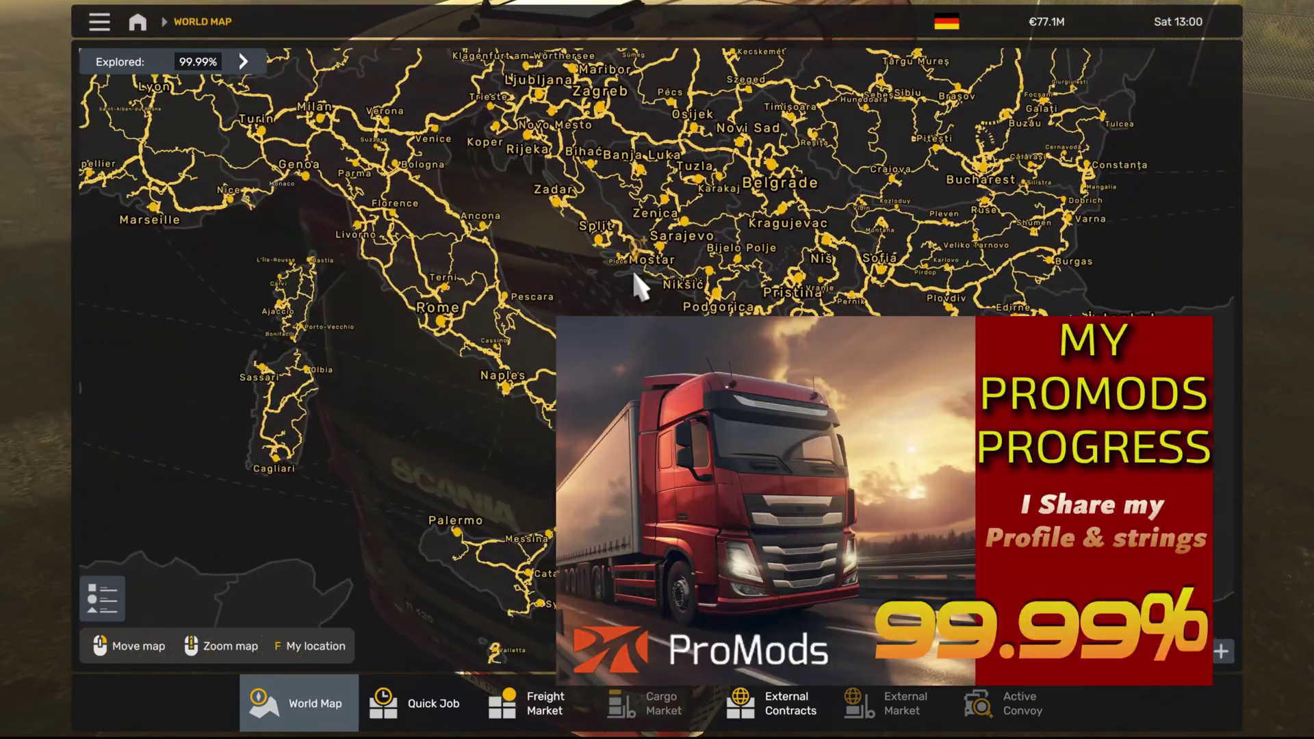
drag(781, 185, 562, 169)
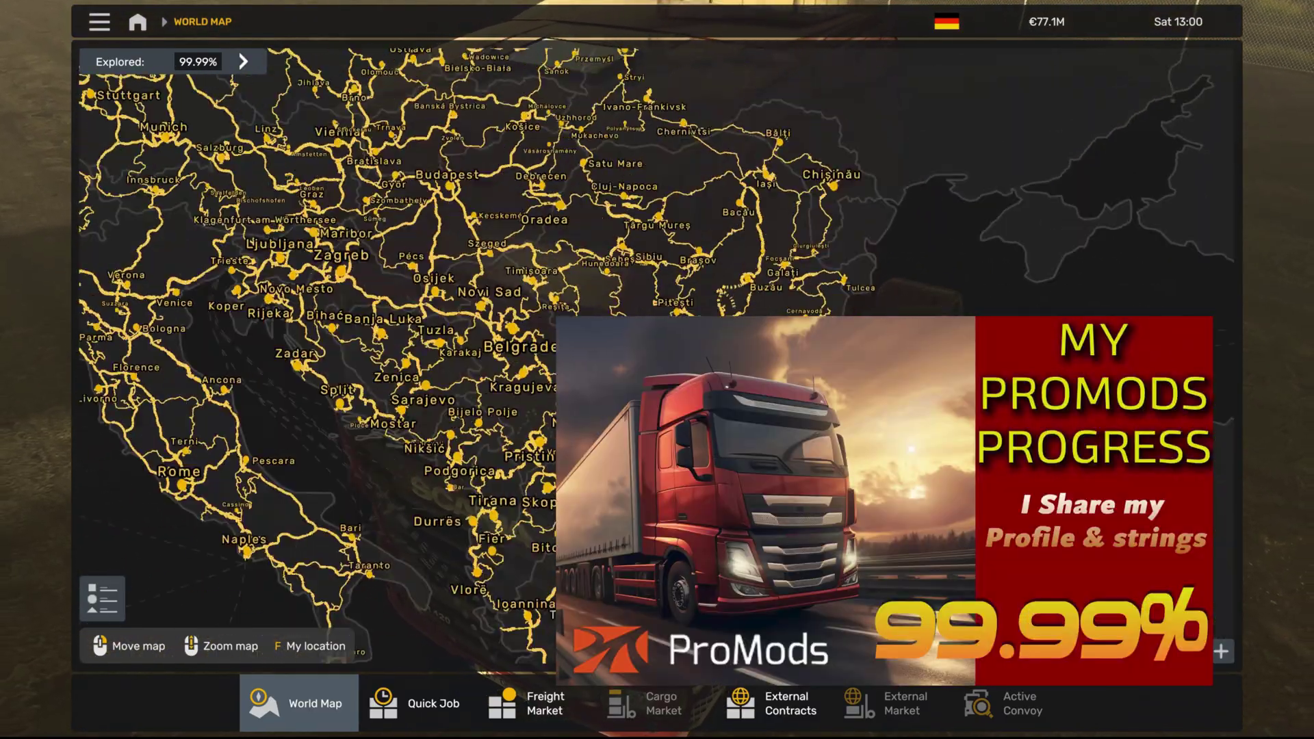
drag(656, 205, 720, 411)
drag(616, 256, 833, 485)
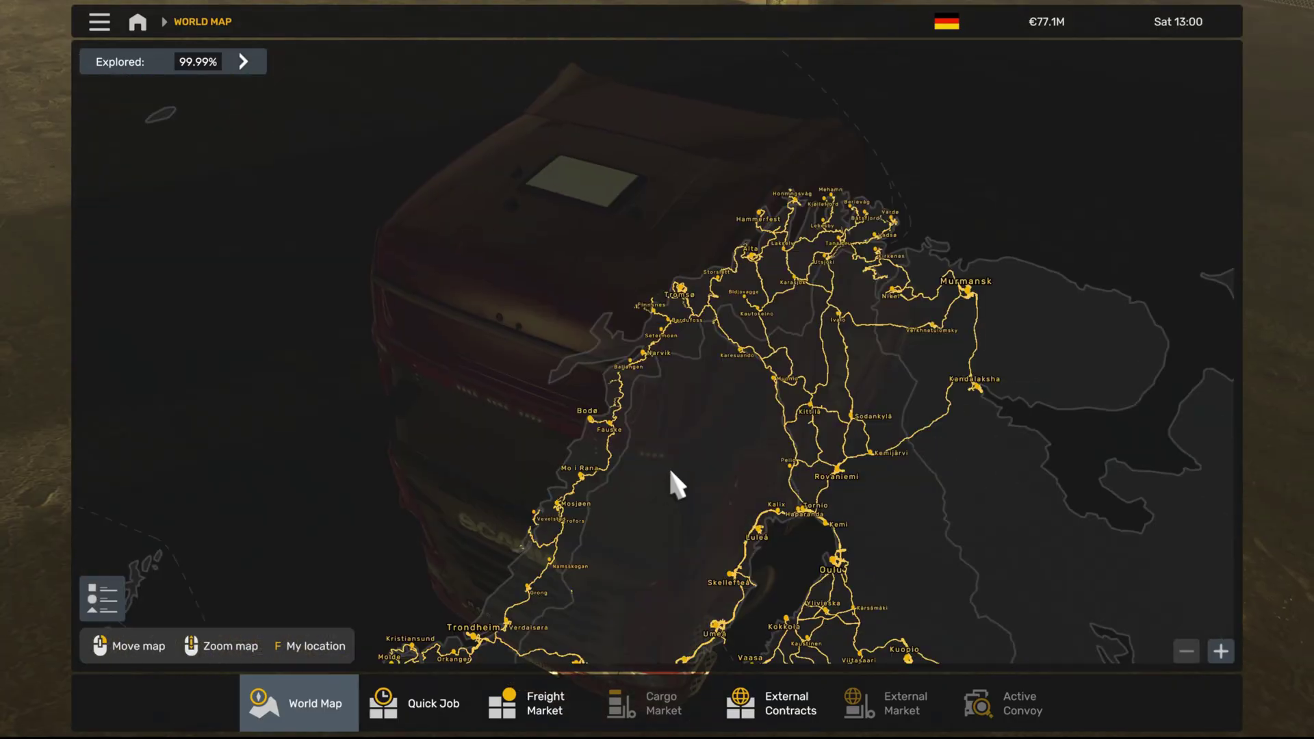
mouse_move(637, 528)
mouse_down()
mouse_move(672, 537)
mouse_move(729, 423)
mouse_move(858, 414)
mouse_move(777, 477)
mouse_move(811, 526)
mouse_move(790, 446)
mouse_move(810, 370)
mouse_move(750, 375)
mouse_up()
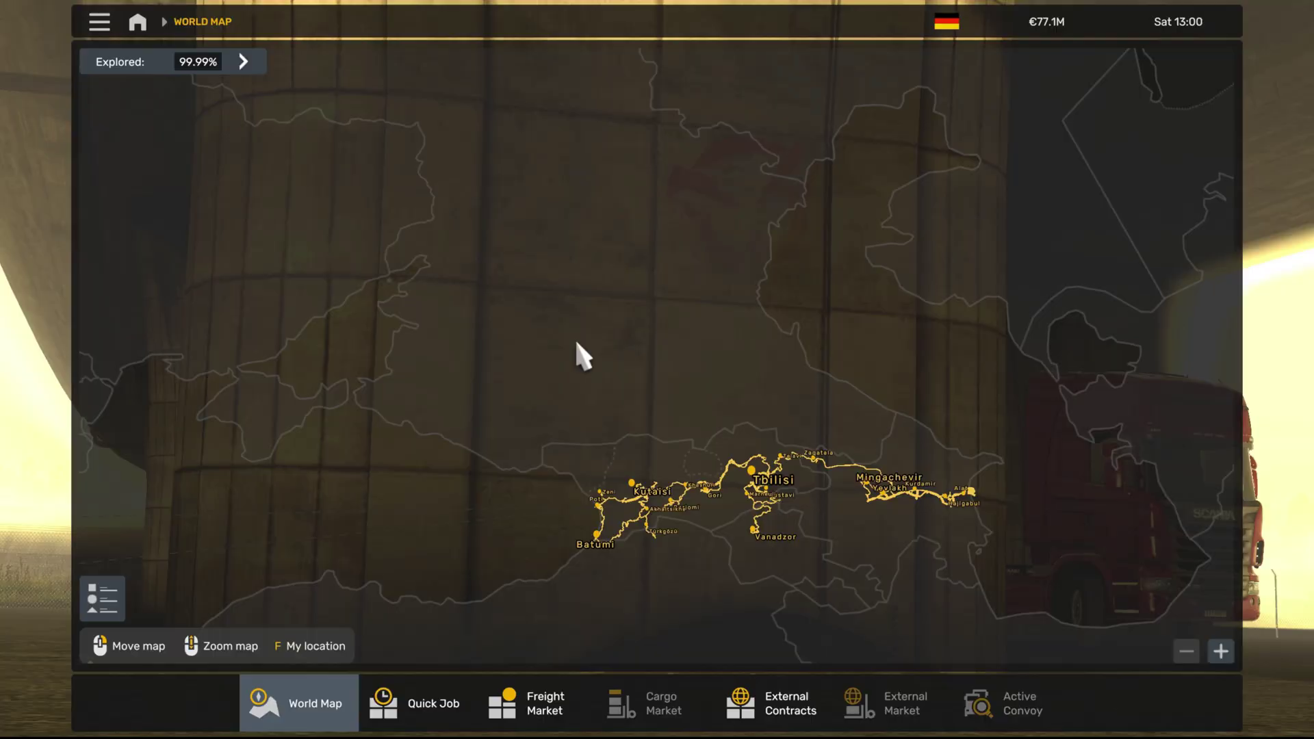